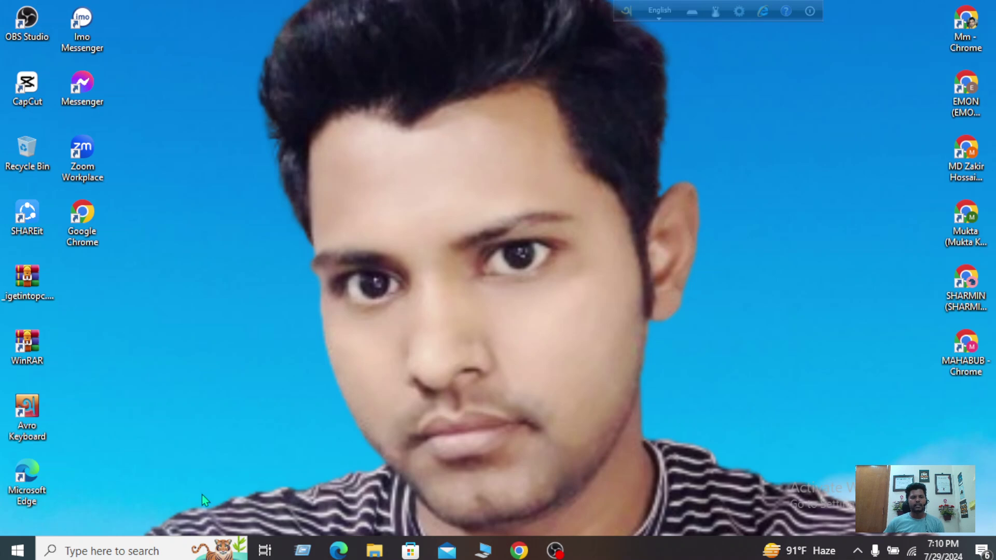
- Launch Microsoft Word from the W section of the Start menu's app list
left_click(17, 550)
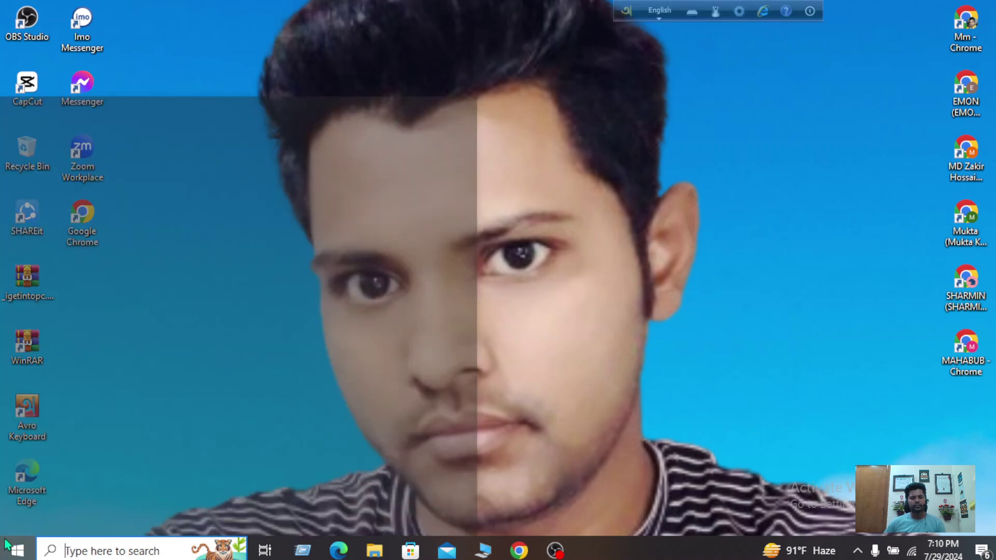
left_click(102, 138)
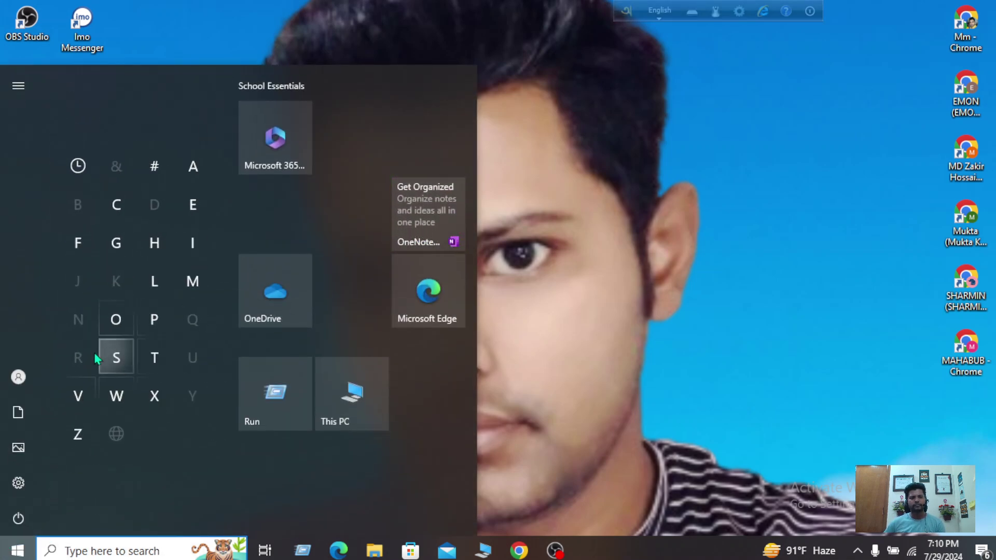
left_click(116, 392)
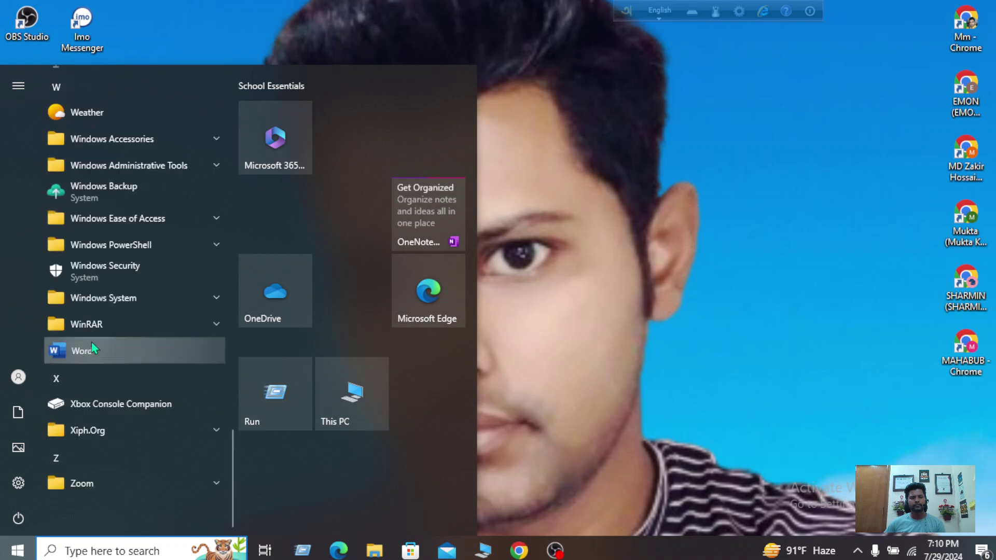
left_click(142, 347)
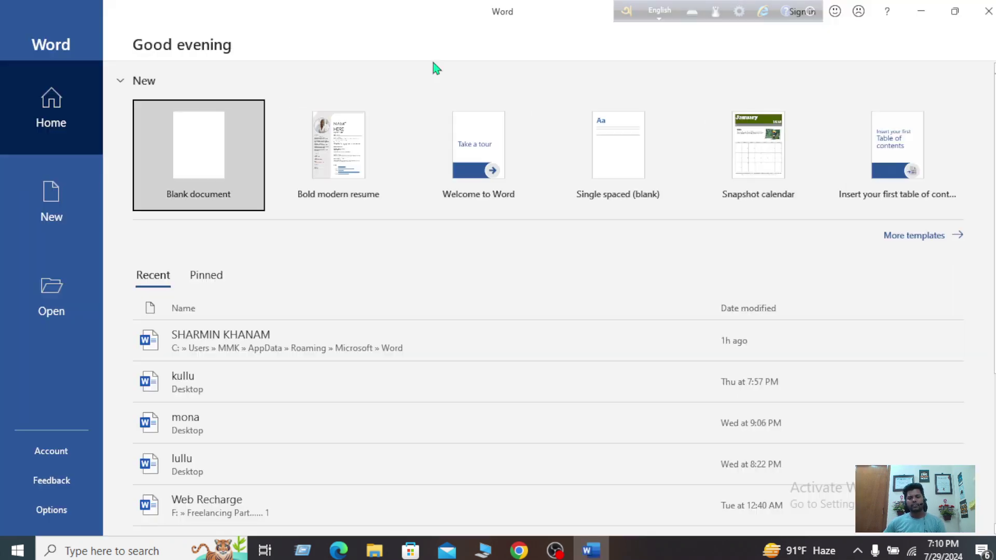
- Create a blank document, apply the Subtitle style and Justify, then return the line to the left margin
left_click(233, 165)
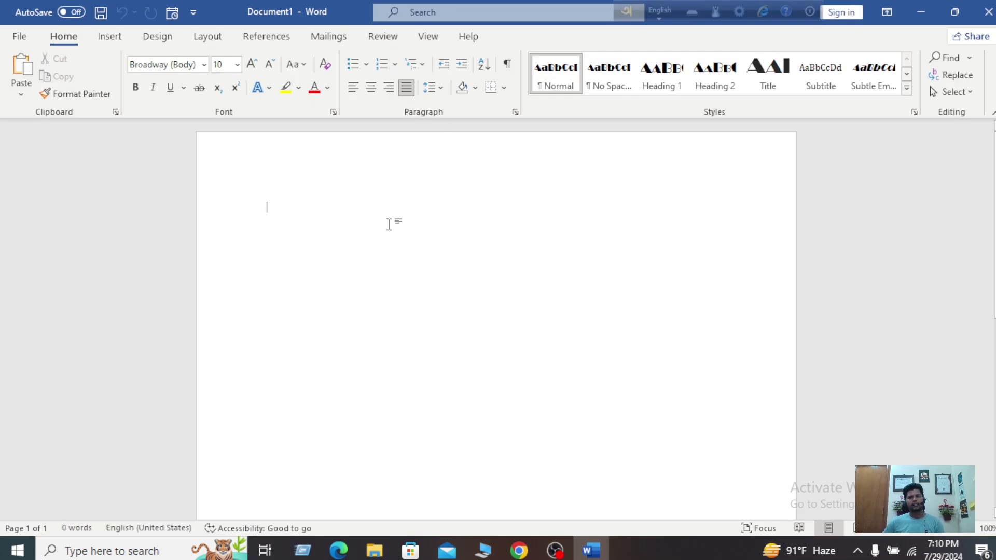
left_click(835, 89)
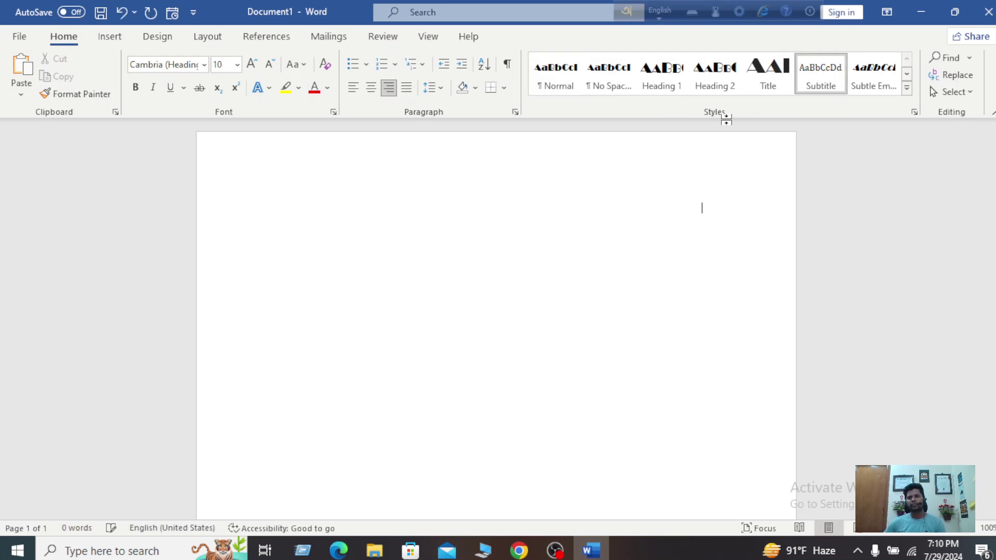
key("ctrl+j")
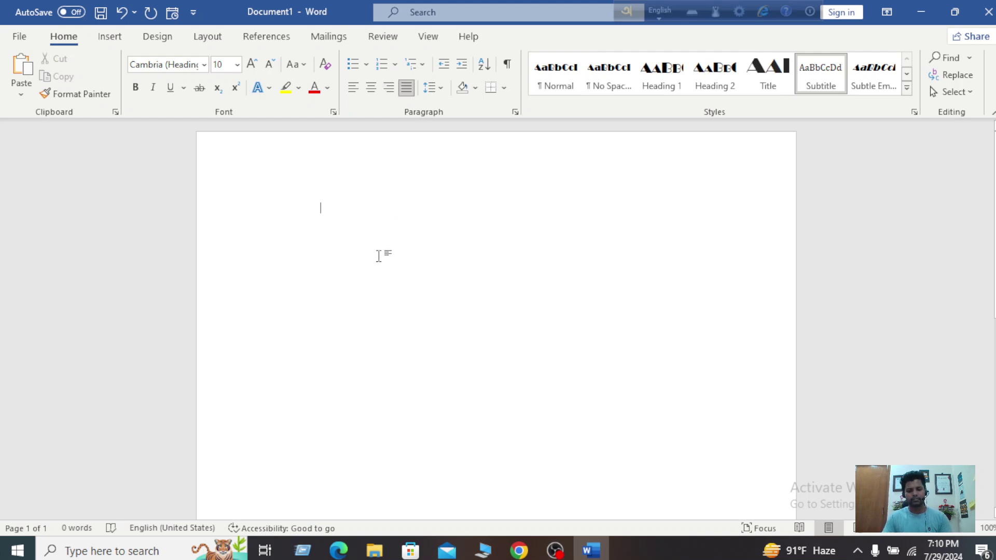
key("BackSpace")
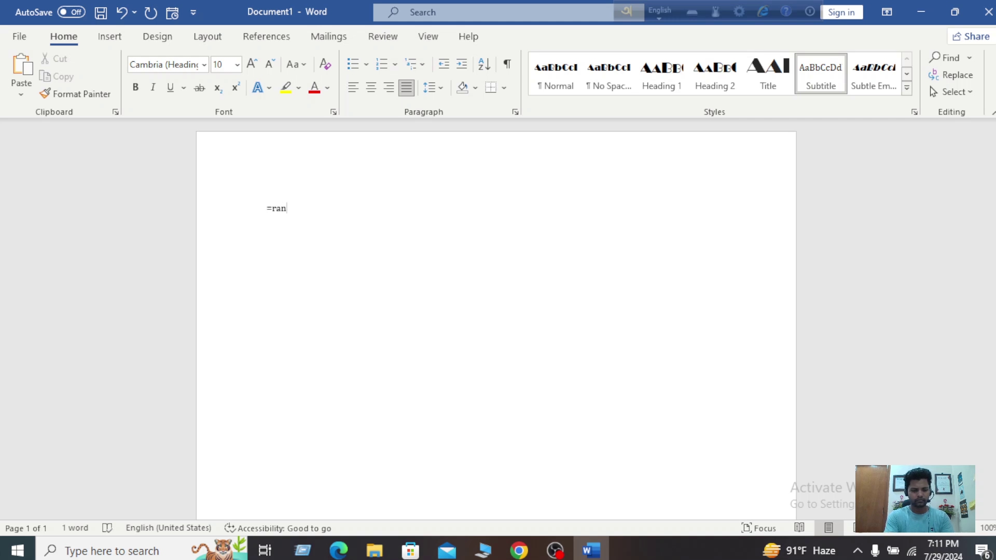
- Generate five sample paragraphs with =rand() and type 'Video' on a new line above them
type("(")
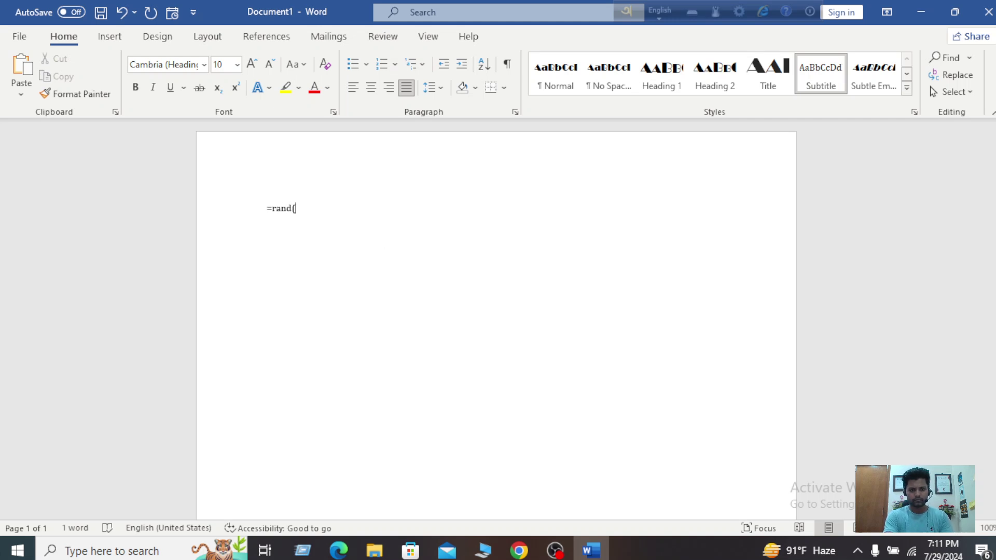
type(")")
key("Return")
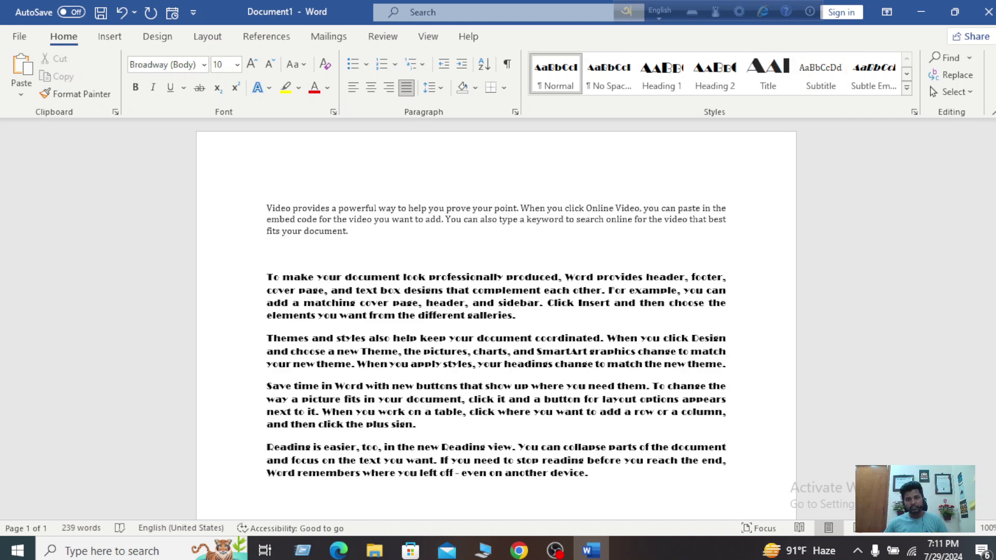
left_click(266, 198)
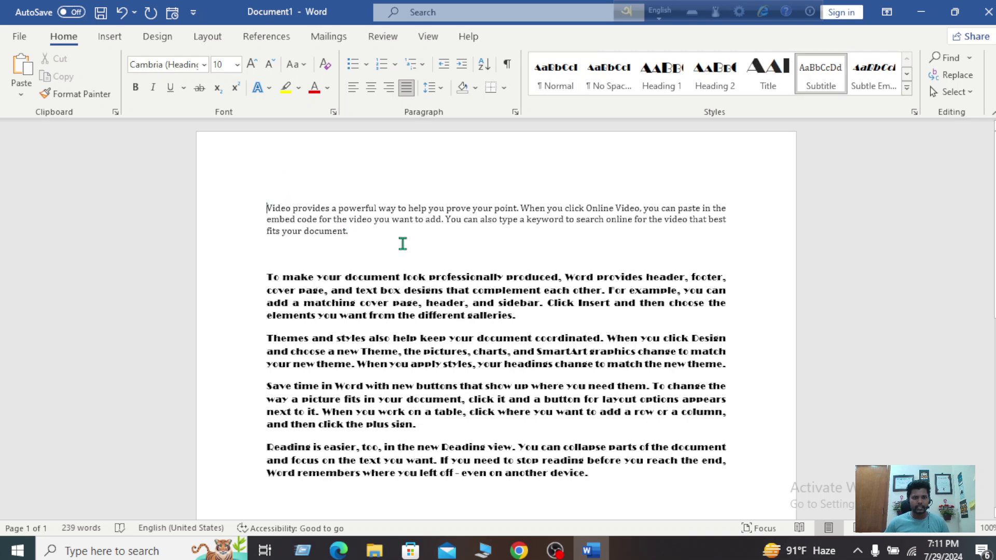
key("Return")
key("Return")
key("Return")
key("Return")
key("Return")
key("Return")
key("Return")
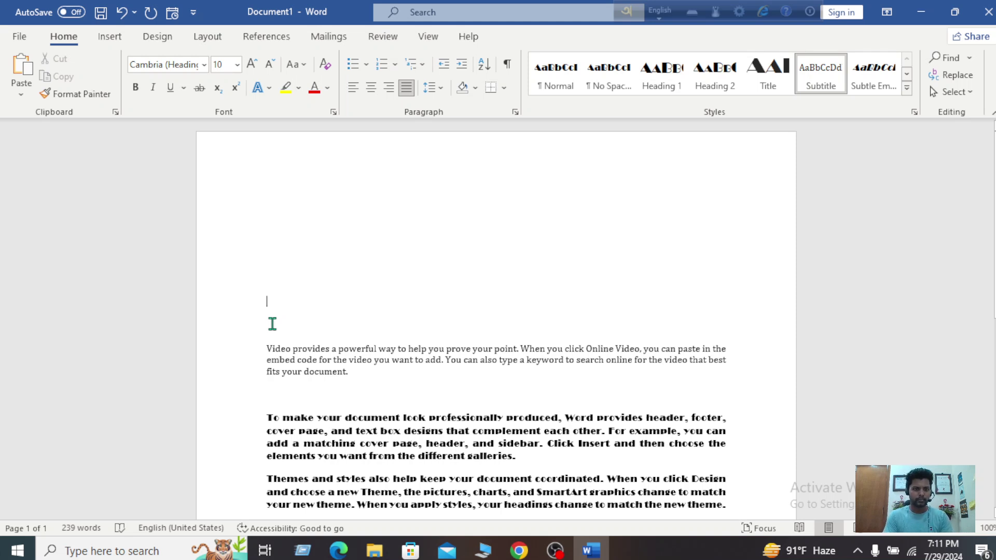
type("Video")
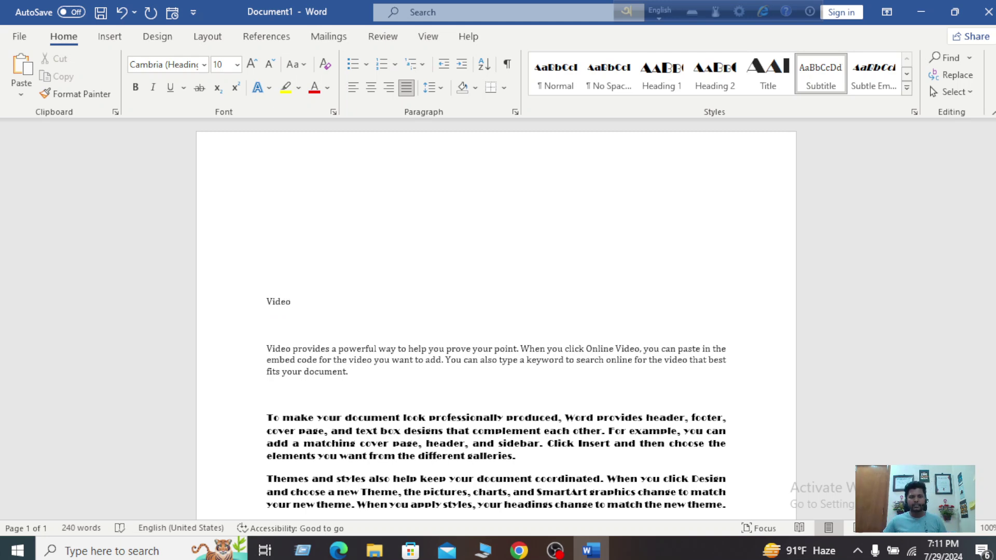
scroll(360, 372, "down", 3)
scroll(360, 373, "down", 2)
scroll(360, 372, "up", 3)
- Style the word Video as Heading 1 using the Styles gallery
left_click_drag(301, 227, 263, 229)
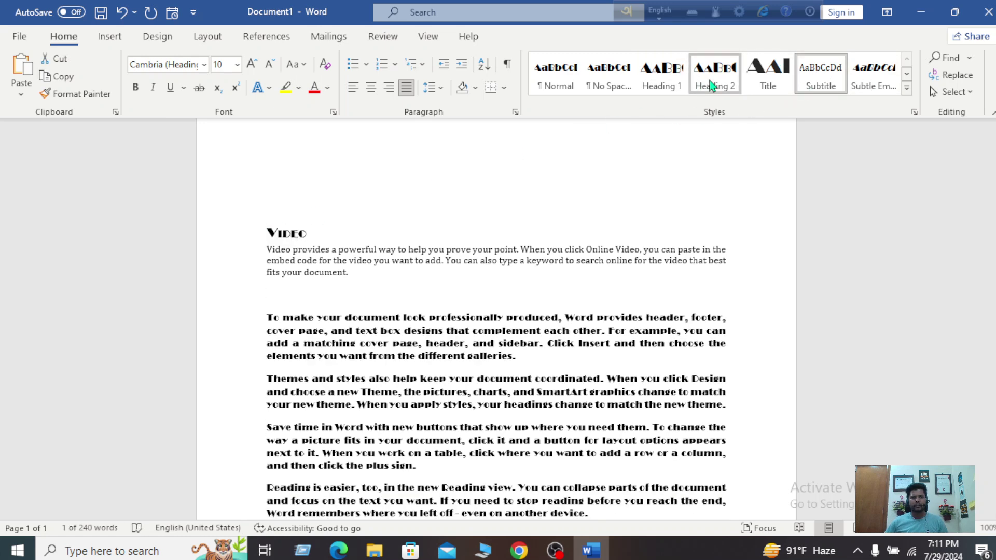
left_click(712, 85)
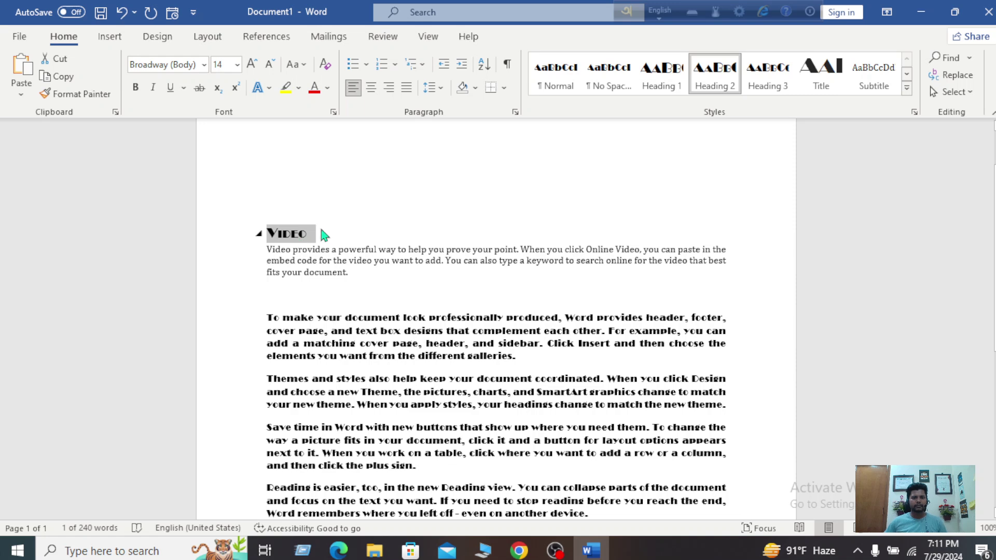
left_click(668, 84)
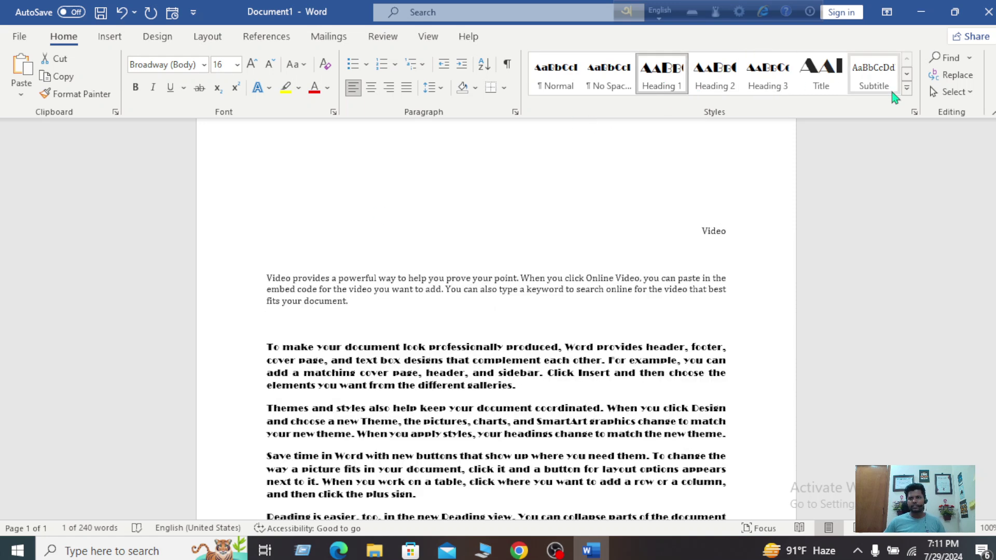
left_click(905, 89)
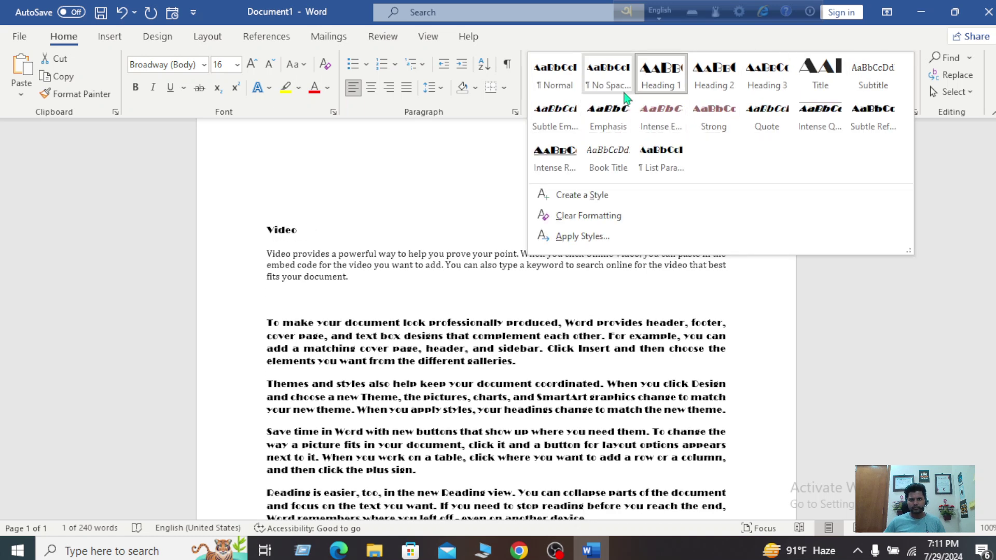
left_click(826, 265)
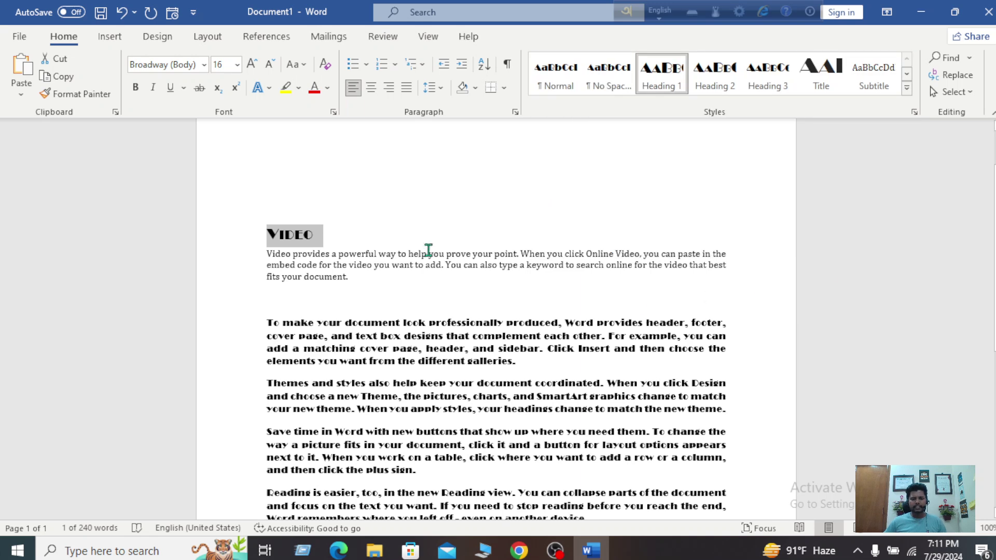
- Insert an empty line between the Video heading and the first body paragraph
left_click(340, 232)
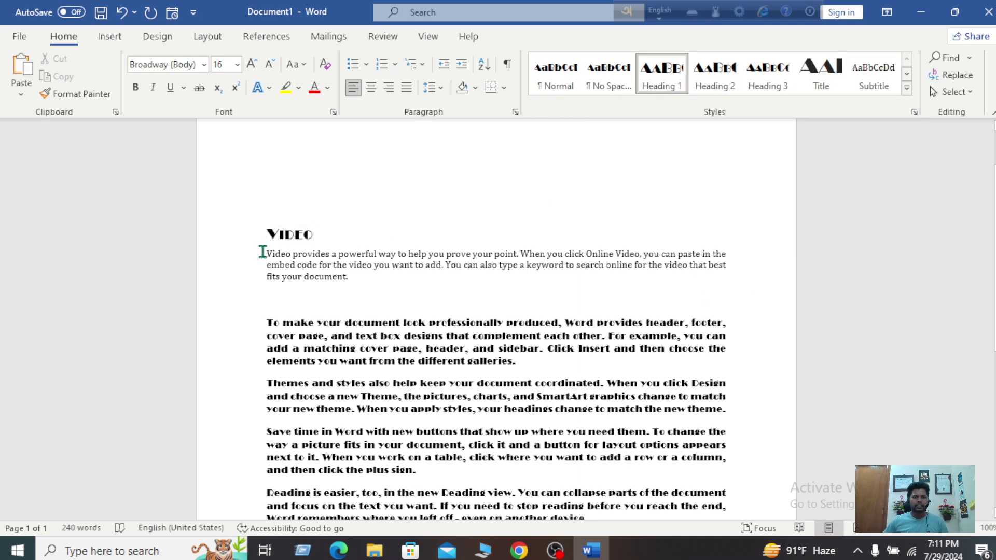
left_click(268, 252)
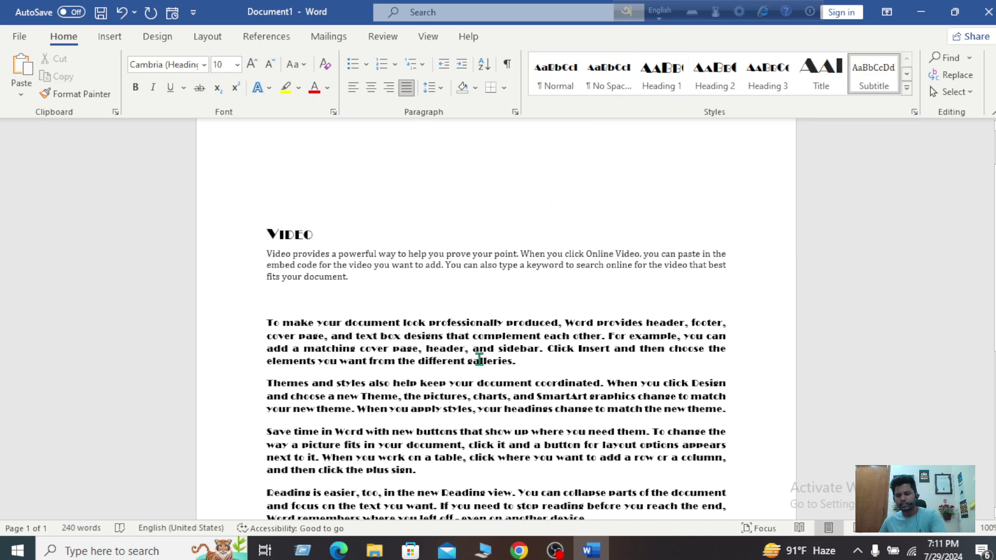
key("Return")
left_click(434, 248)
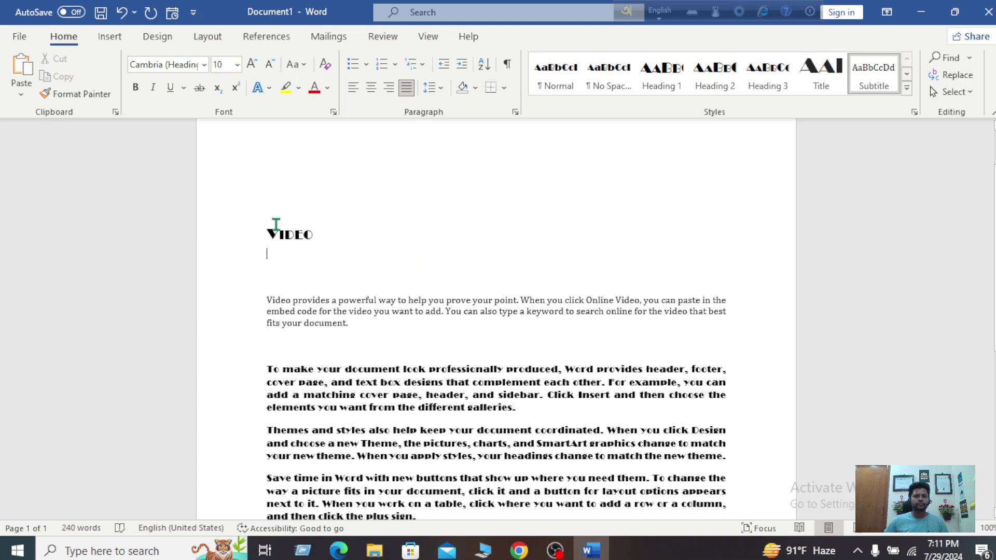
- Open the Design tab's Themes gallery and scroll through the available themes
left_click(158, 39)
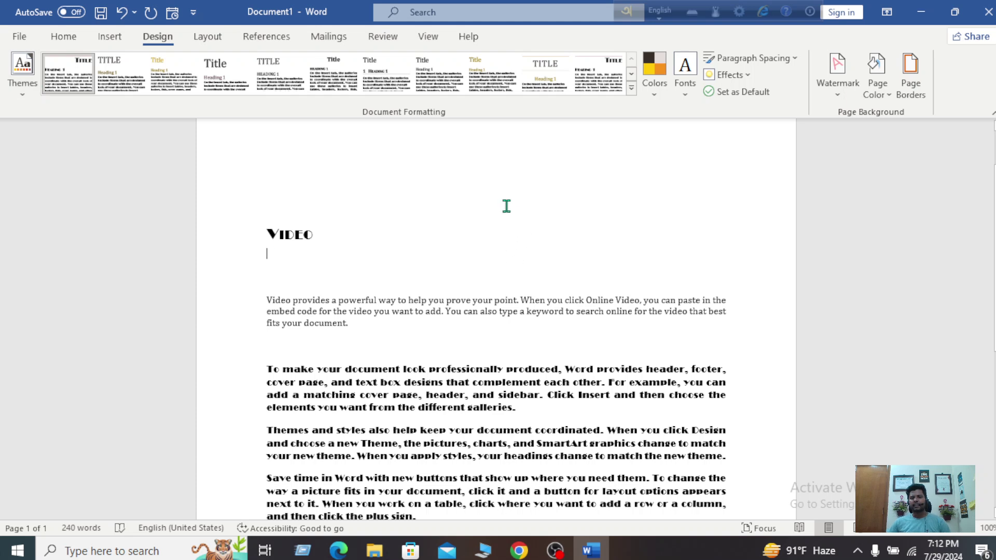
left_click(16, 89)
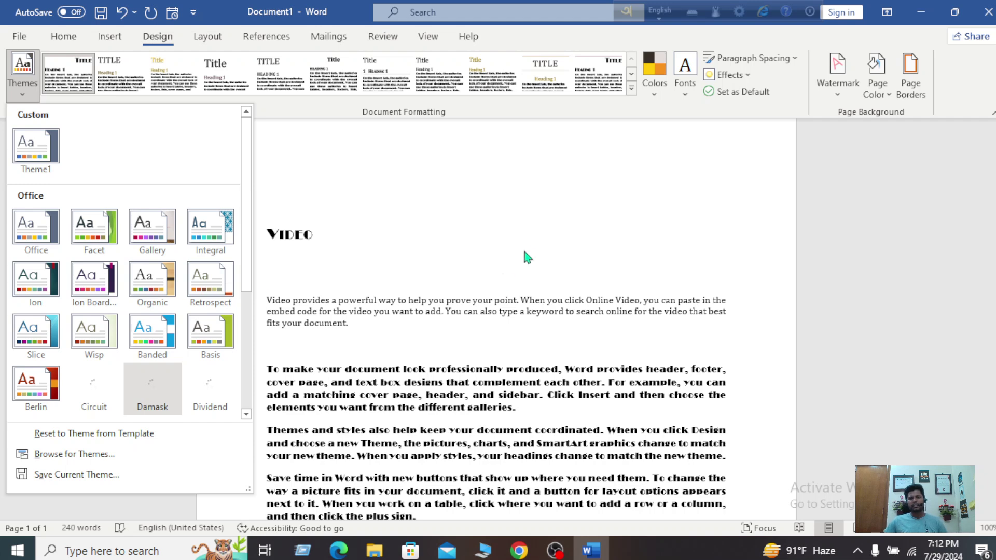
scroll(100, 311, "down", 3)
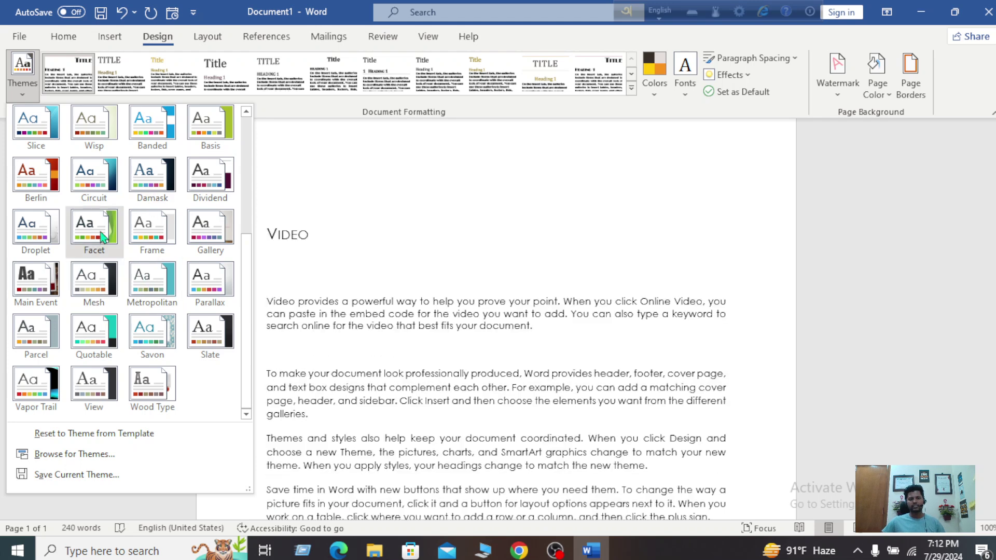
- Apply the Frame theme to the document and browse the remaining themes
left_click(141, 256)
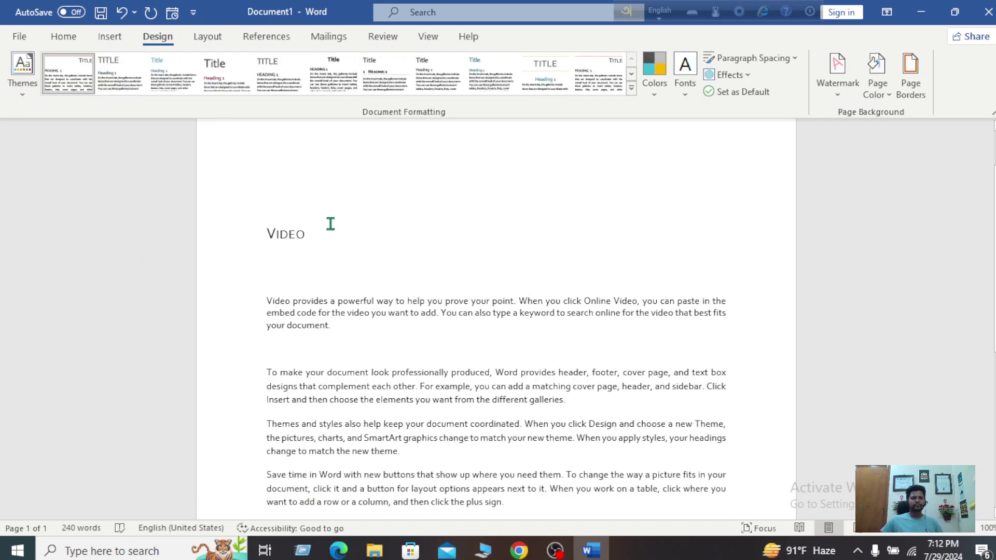
left_click(29, 79)
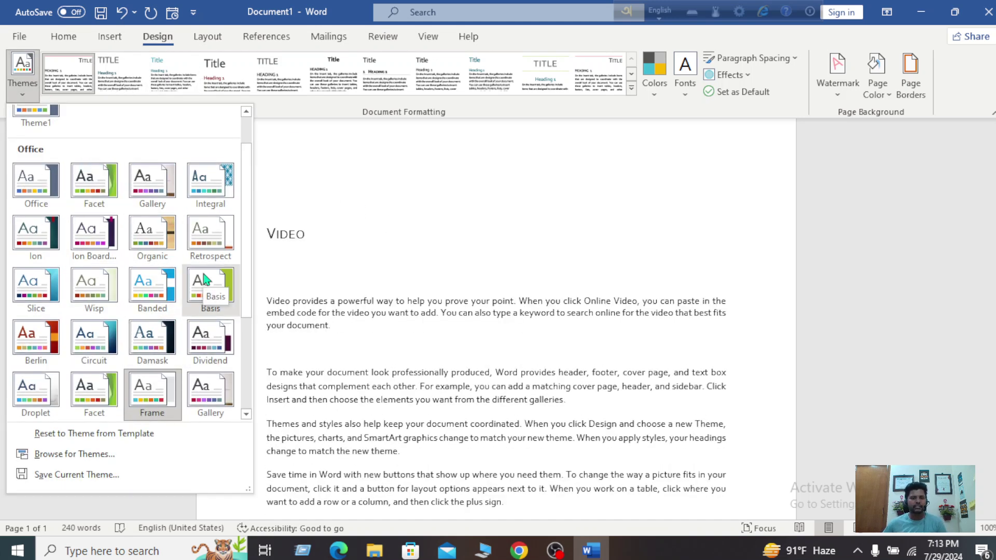
scroll(204, 279, "down", 3)
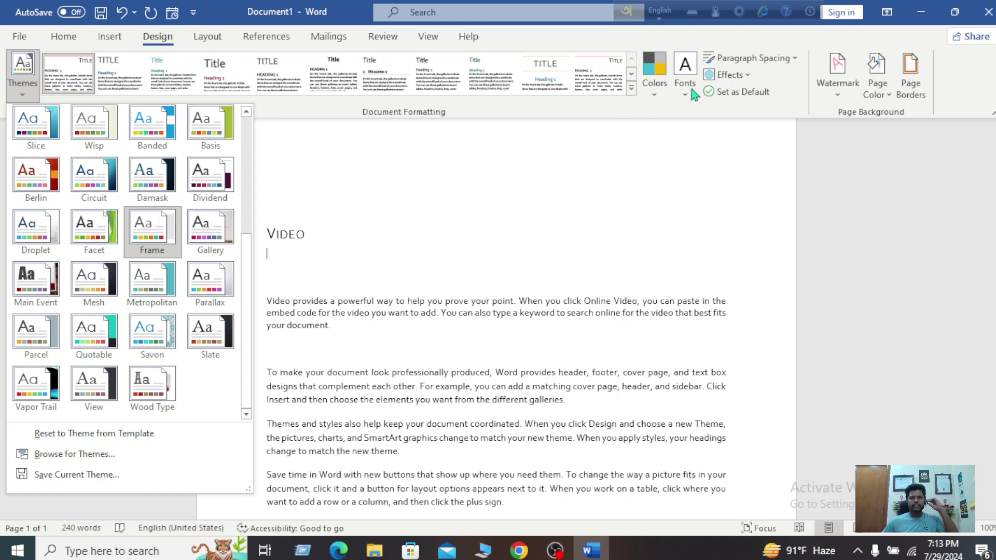
left_click(654, 88)
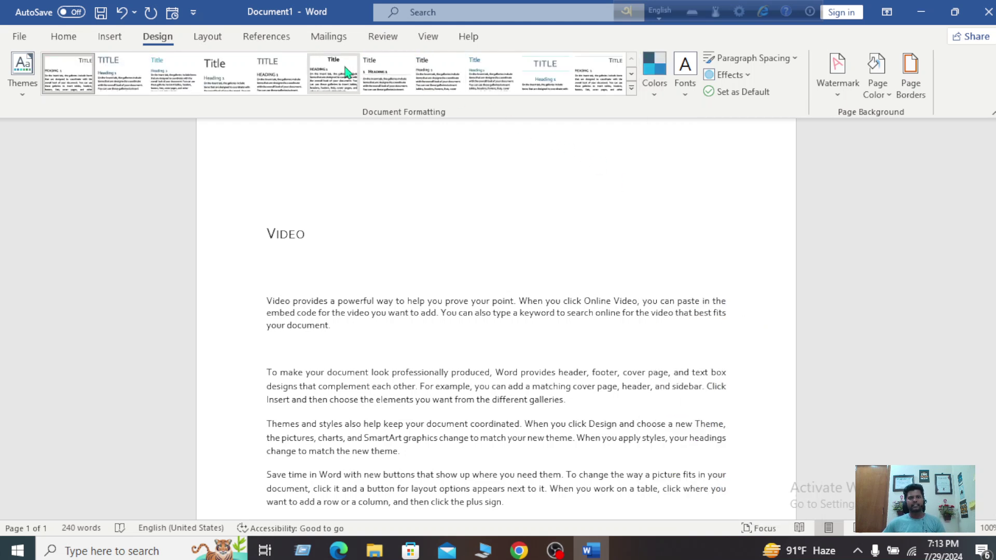
left_click(654, 73)
left_click(707, 344)
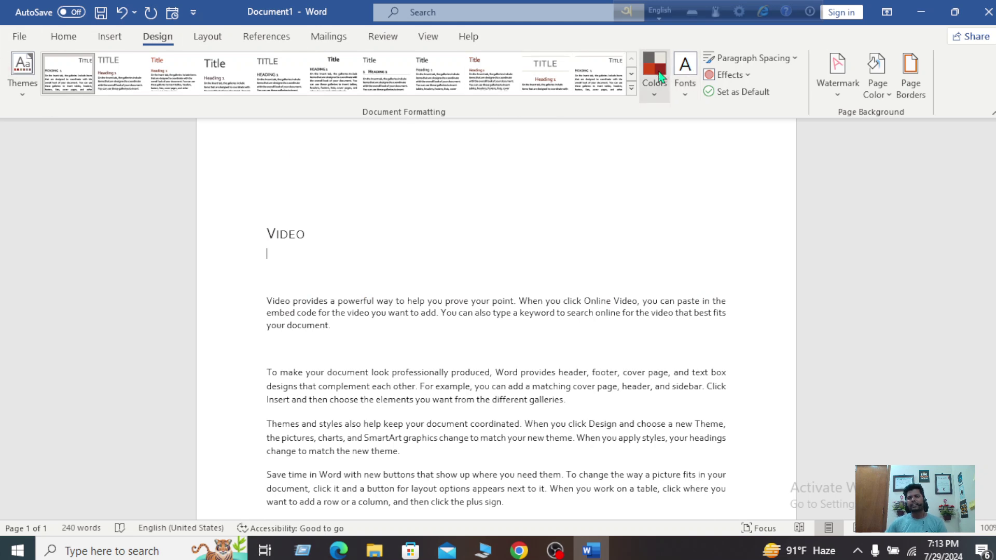
left_click(23, 88)
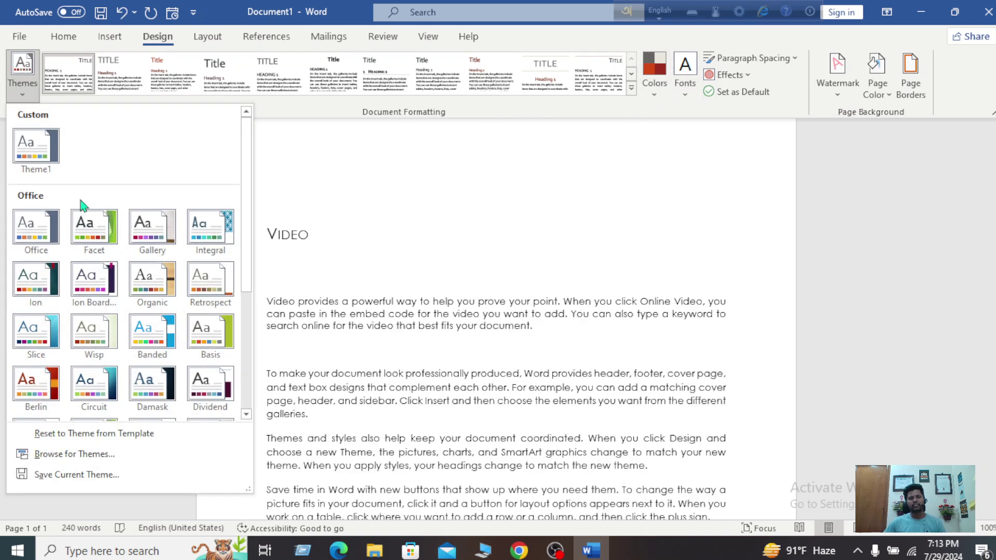
scroll(130, 288, "down", 4)
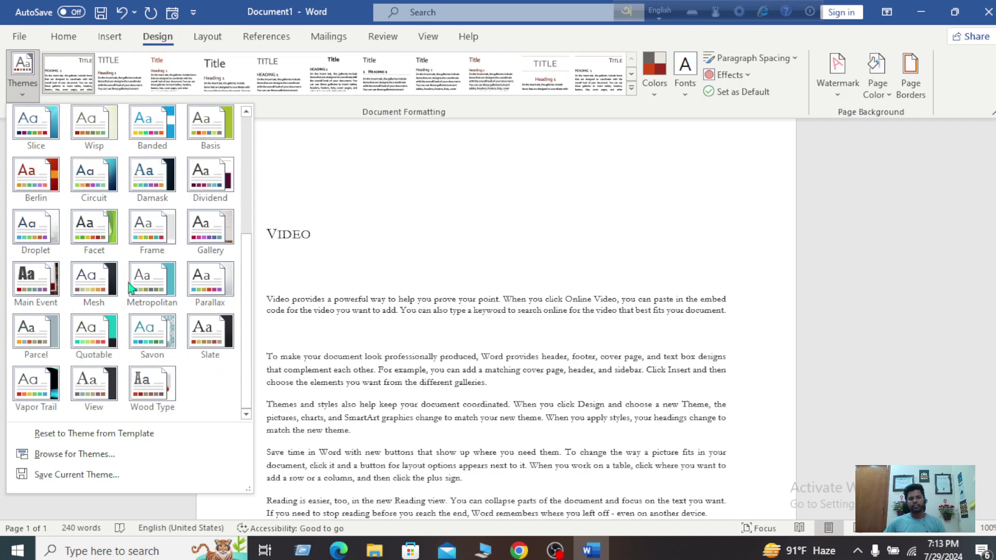
left_click(834, 198)
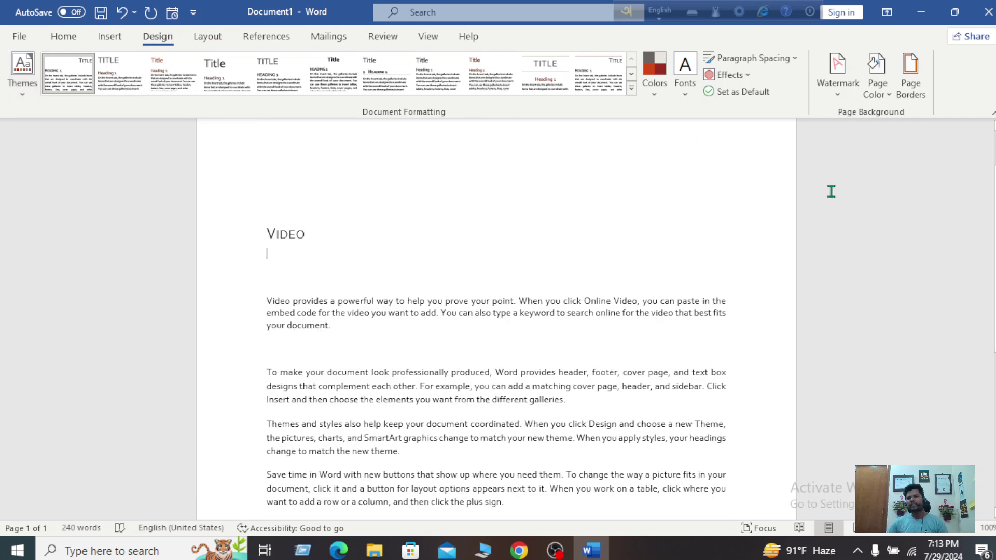
- Scroll through the theme font sets and start a custom font set named Custom 3
left_click(687, 96)
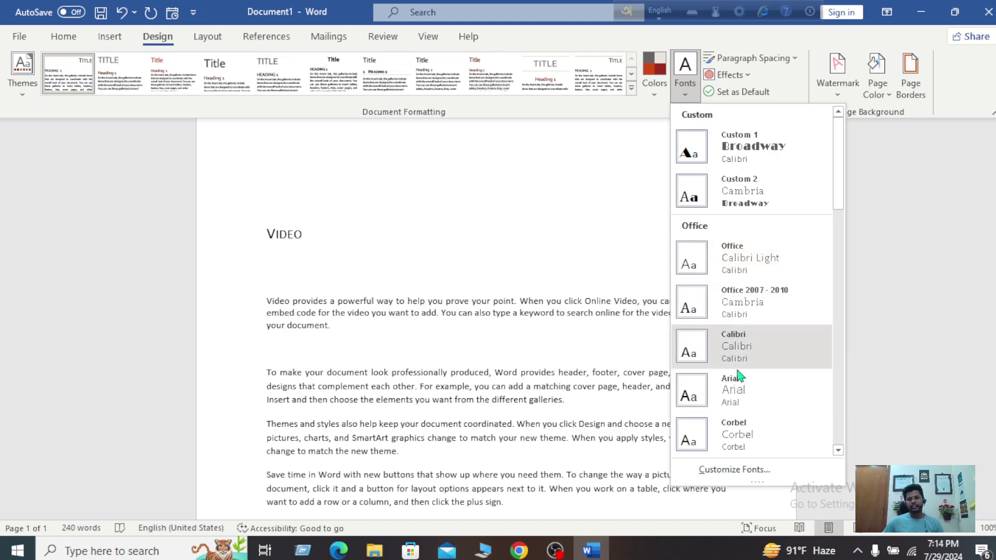
scroll(739, 381, "down", 3)
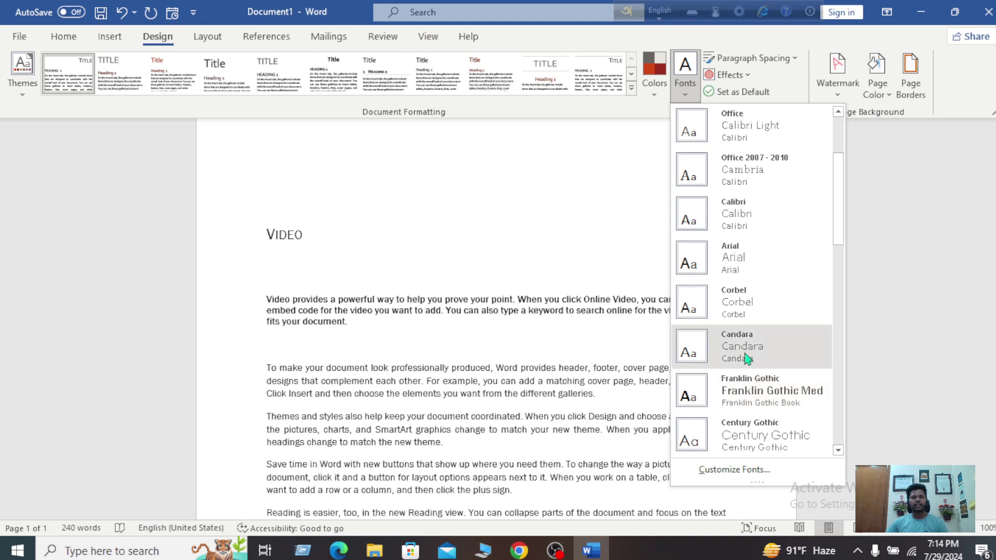
scroll(756, 260, "down", 6)
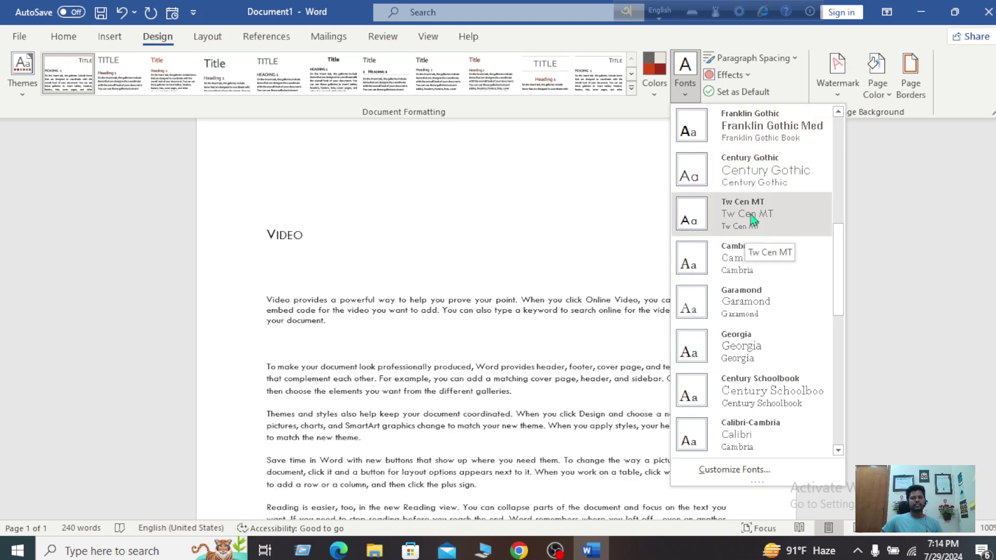
scroll(747, 297, "down", 2)
scroll(748, 304, "down", 3)
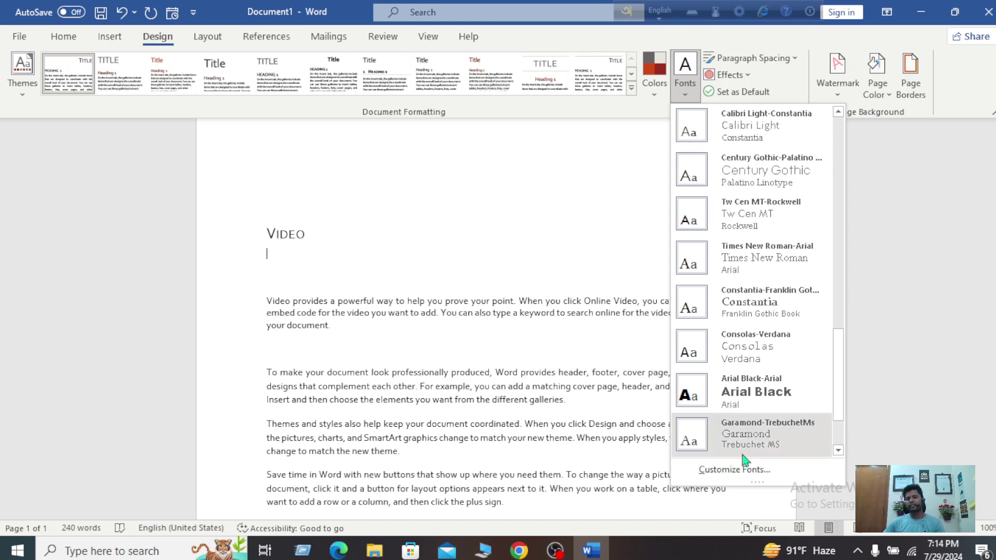
left_click(731, 469)
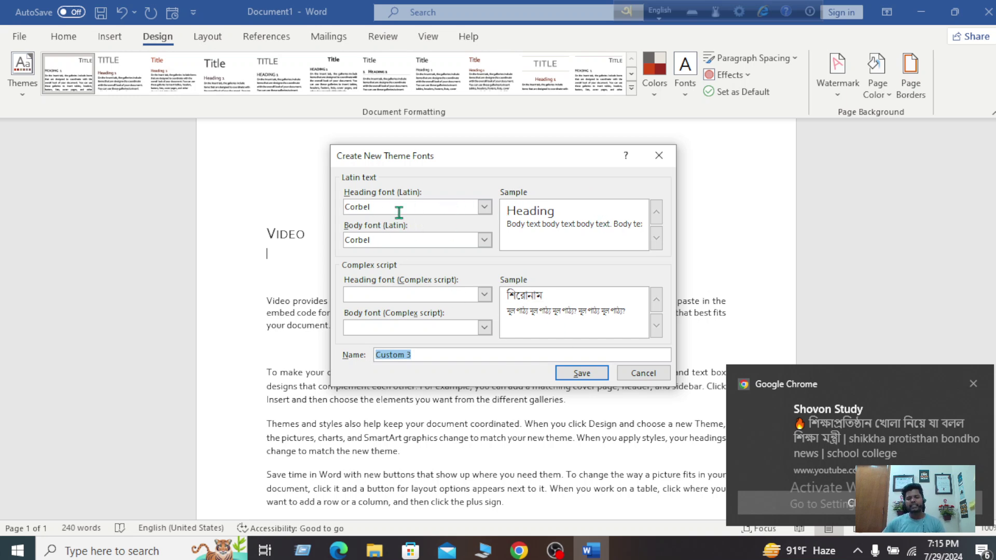
- Save Custom 3 with Dungeon as the heading font and Cormorant Infant as the body font
left_click(973, 384)
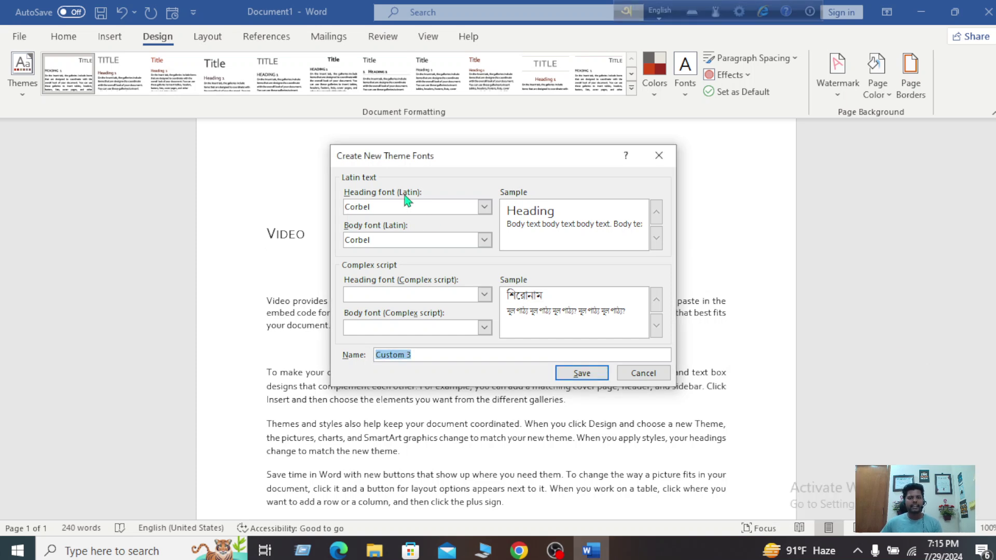
left_click(484, 207)
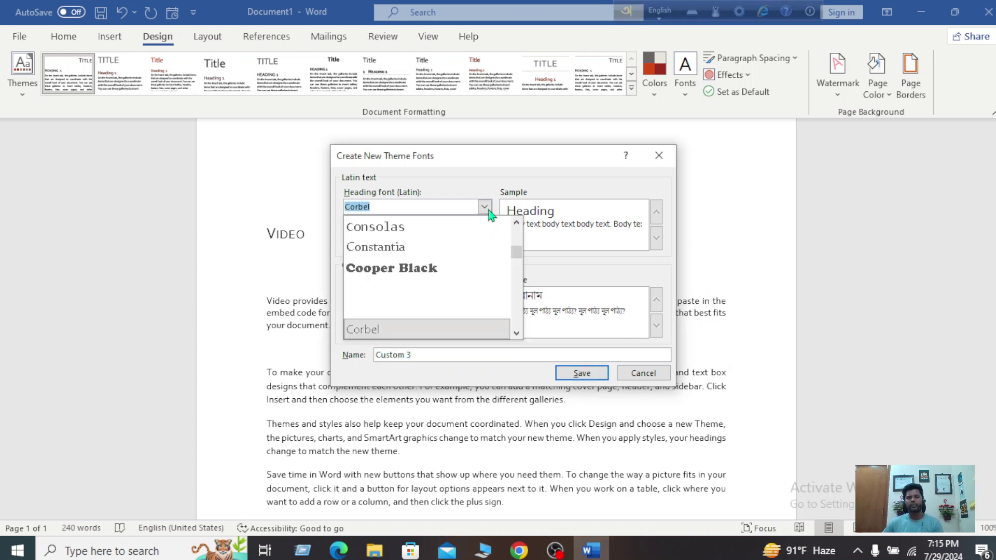
scroll(434, 263, "down", 5)
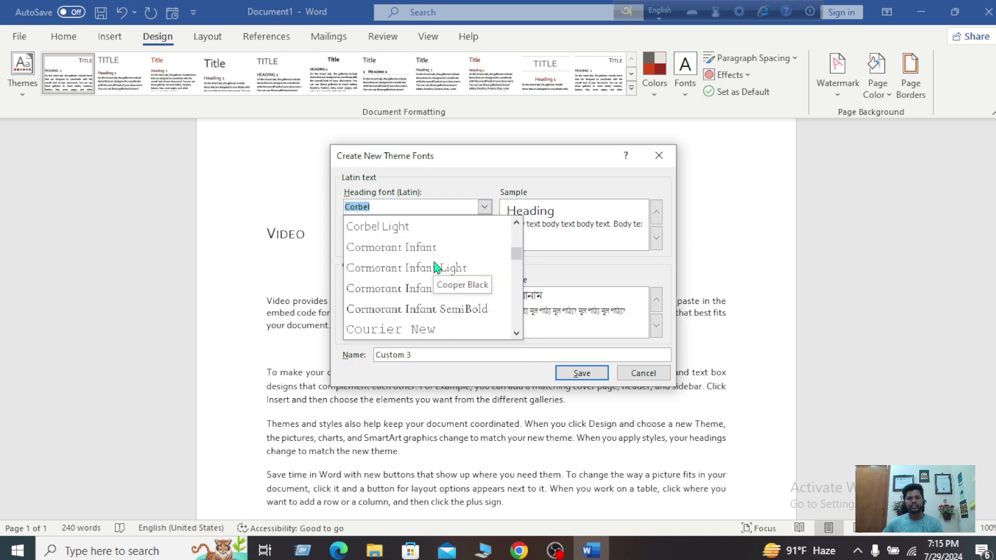
scroll(435, 267, "down", 3)
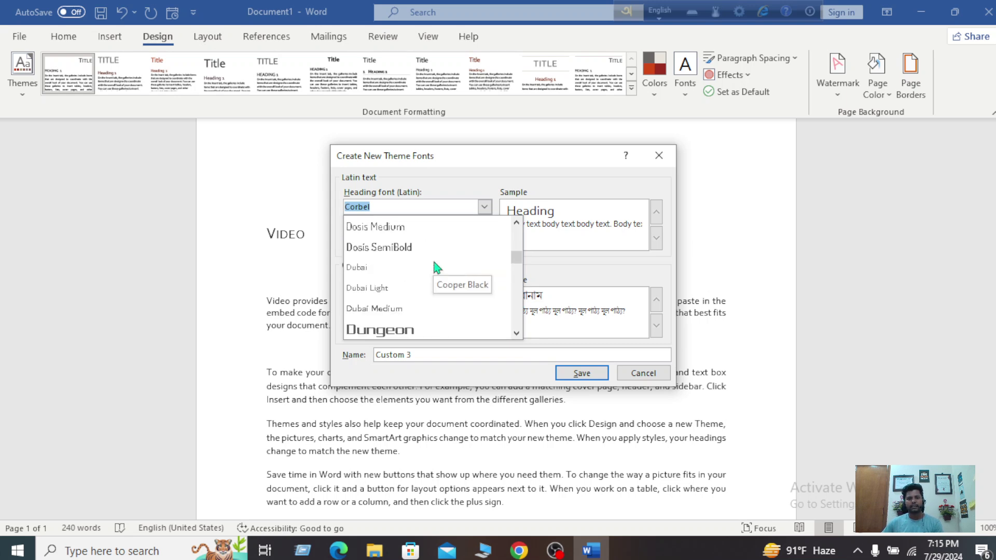
scroll(436, 267, "up", 1)
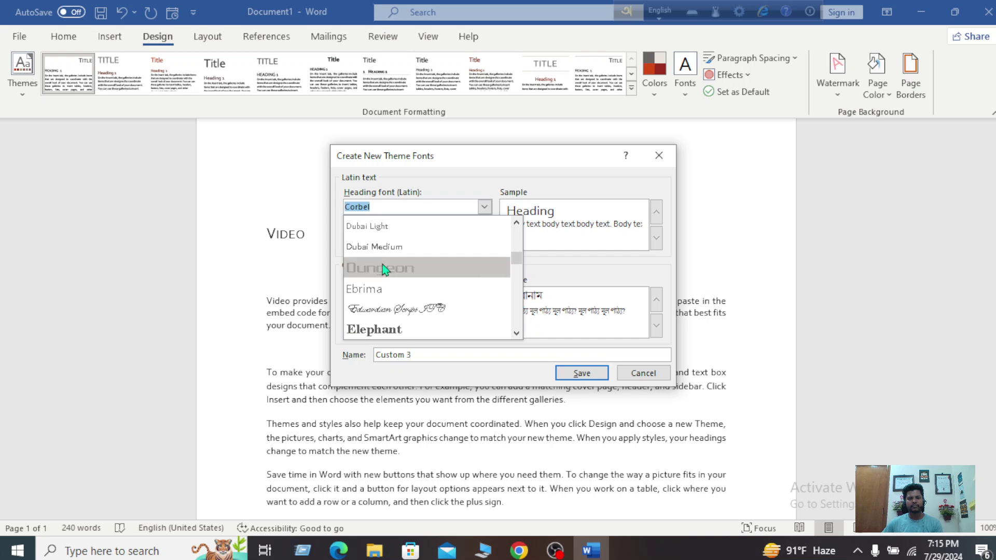
left_click(434, 266)
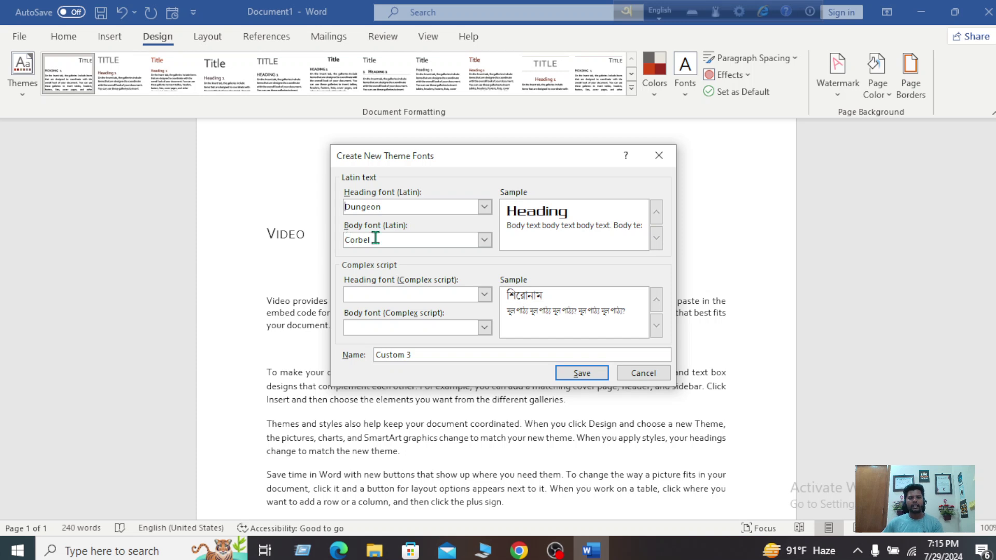
left_click(485, 240)
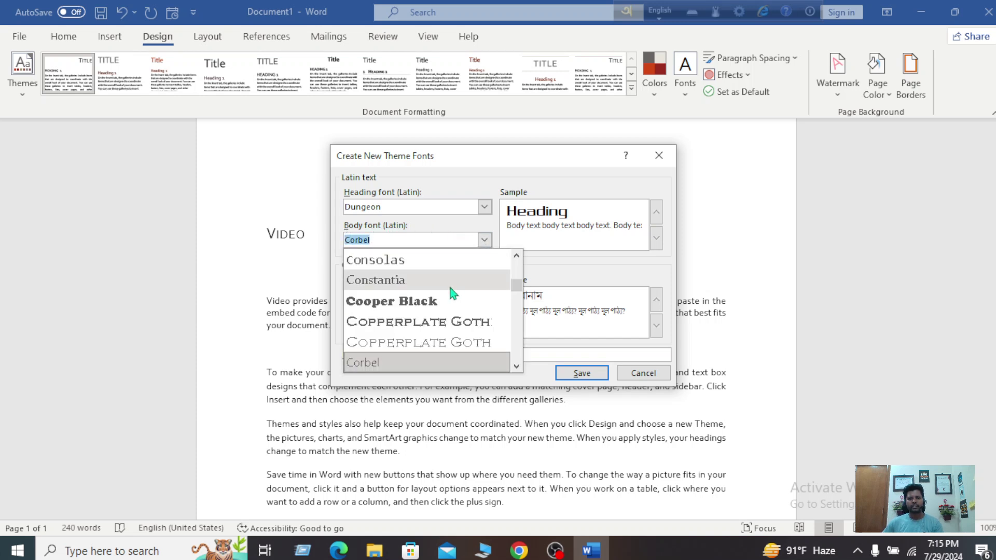
scroll(434, 295, "down", 1)
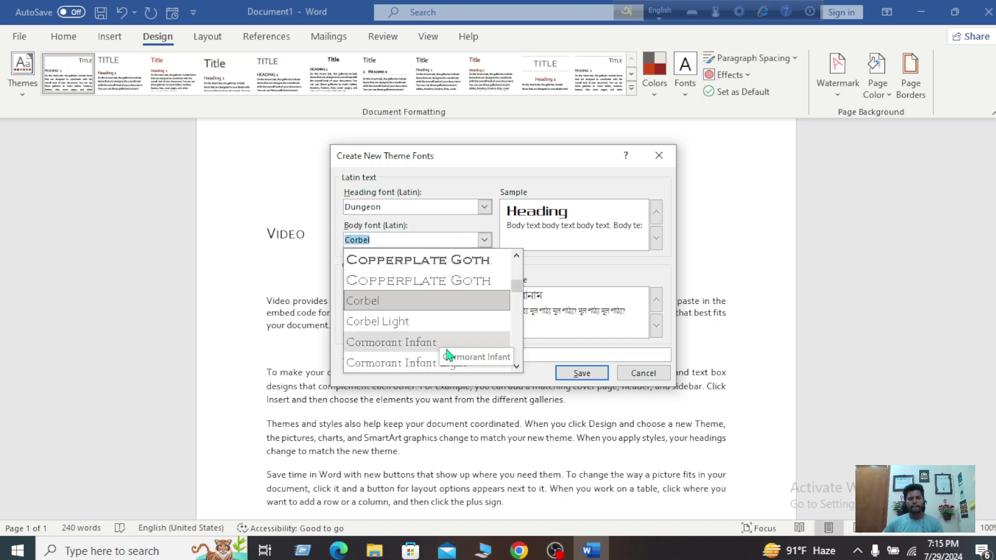
left_click(447, 349)
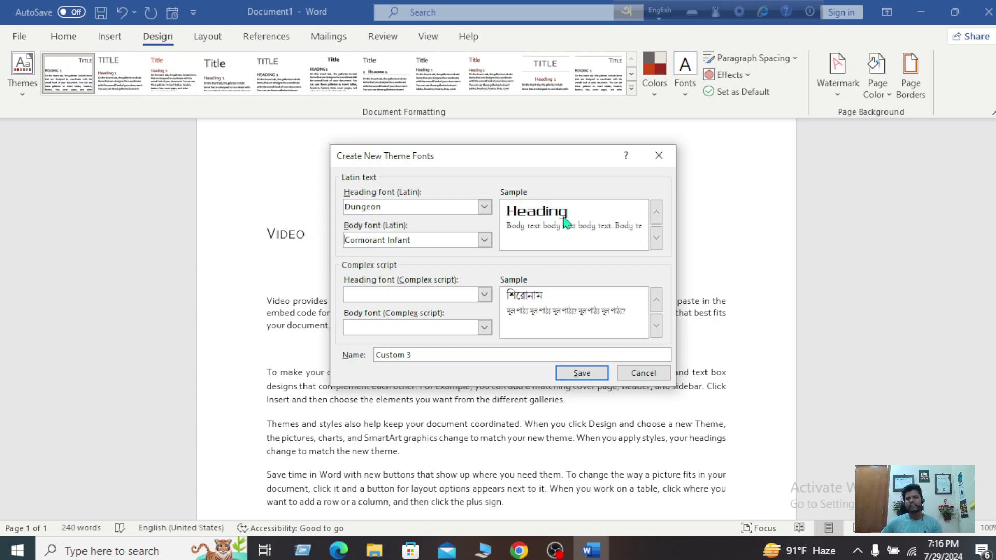
left_click(581, 373)
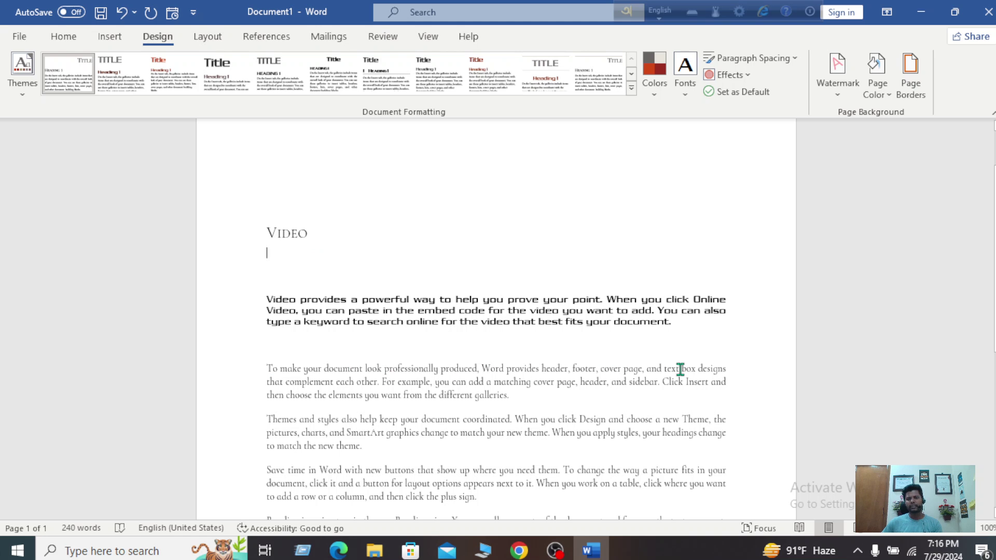
- Delete the 'Video provides…' paragraph, leaving one empty line below the Video heading
left_click_drag(266, 299, 684, 323)
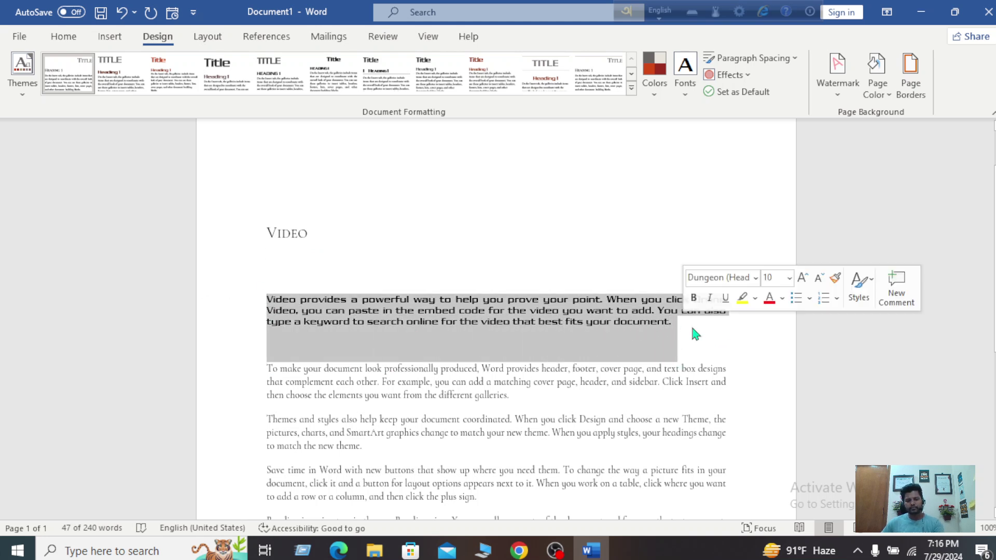
key("Delete")
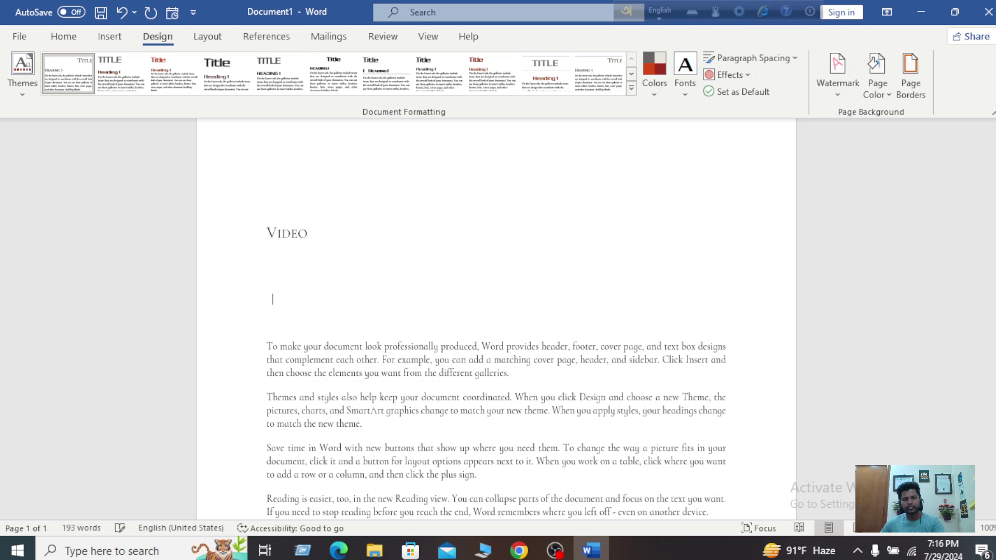
key("BackSpace")
key("BackSpace")
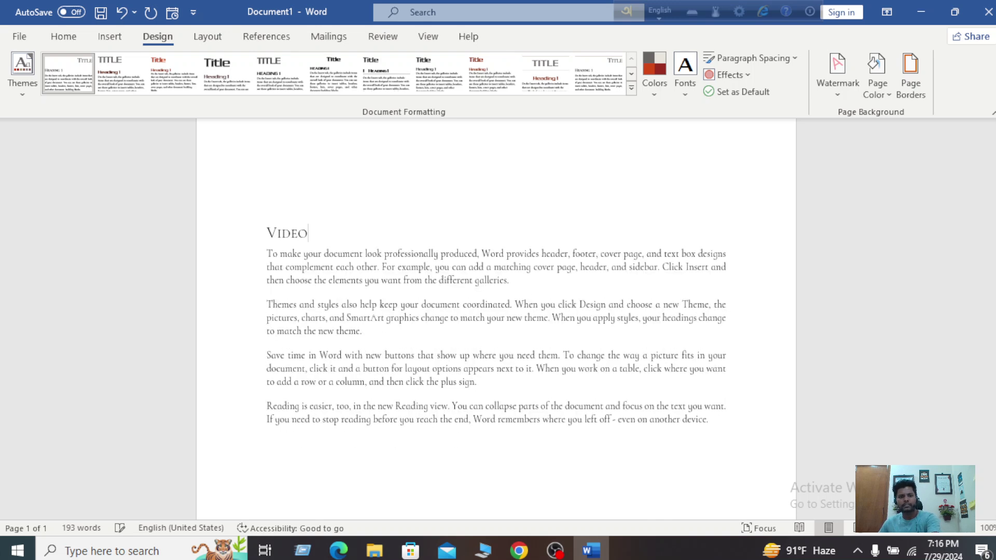
key("Return")
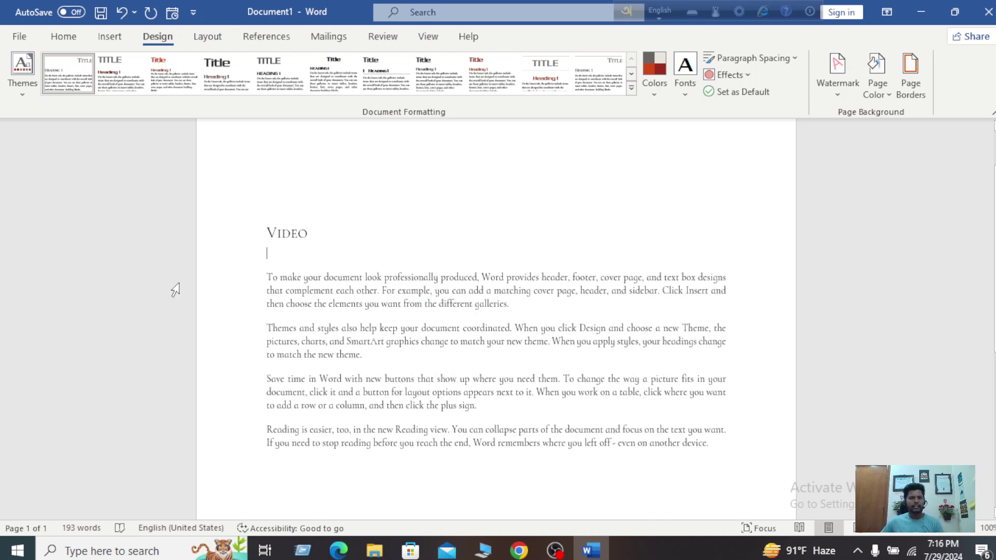
left_click(684, 72)
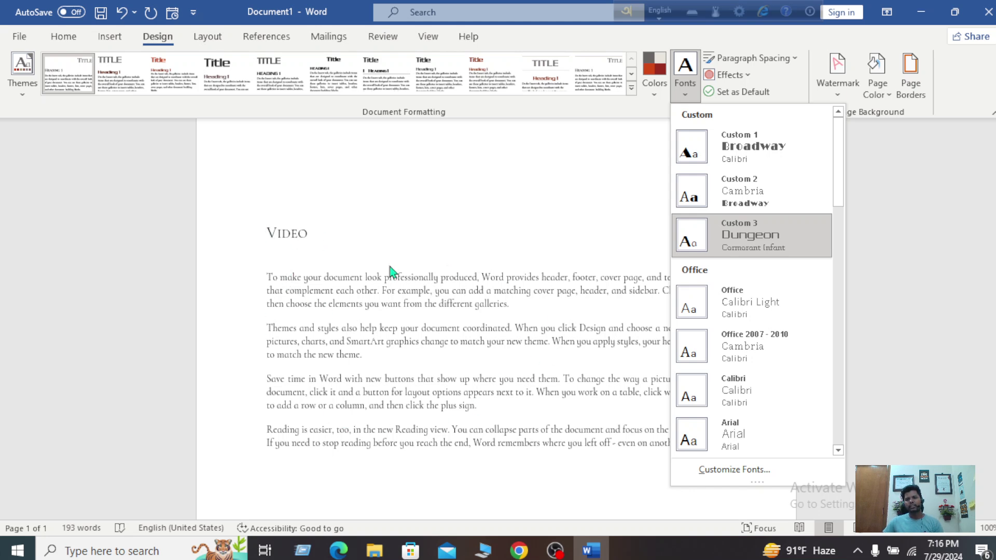
- Close the Customize Fonts dialog unsaved and show the Paragraph Spacing presets, with Open current
left_click(733, 470)
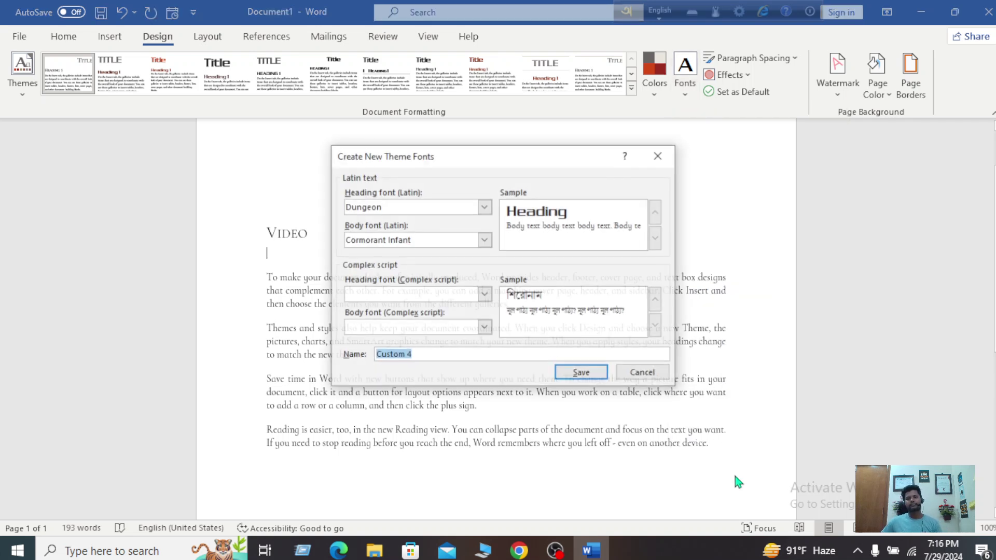
left_click(658, 155)
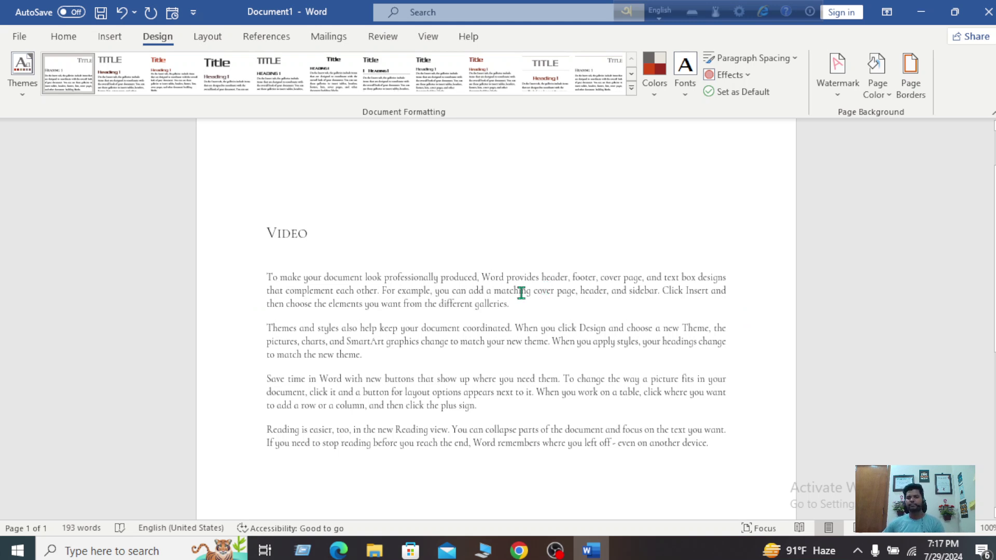
left_click(760, 57)
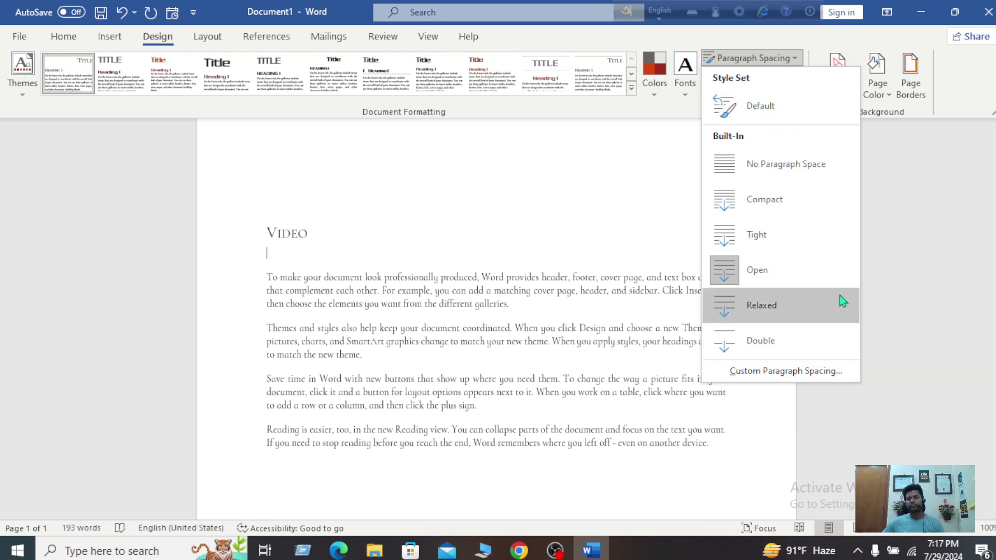
- In Custom Paragraph Spacing, set the default left indent to 0.2" and spacing after to 12 pt
left_click(801, 370)
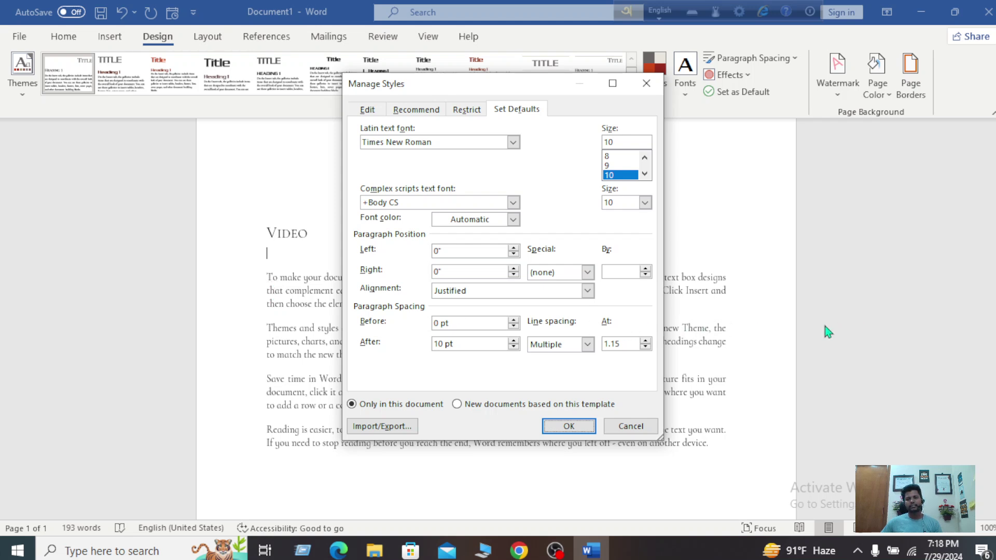
left_click(514, 248)
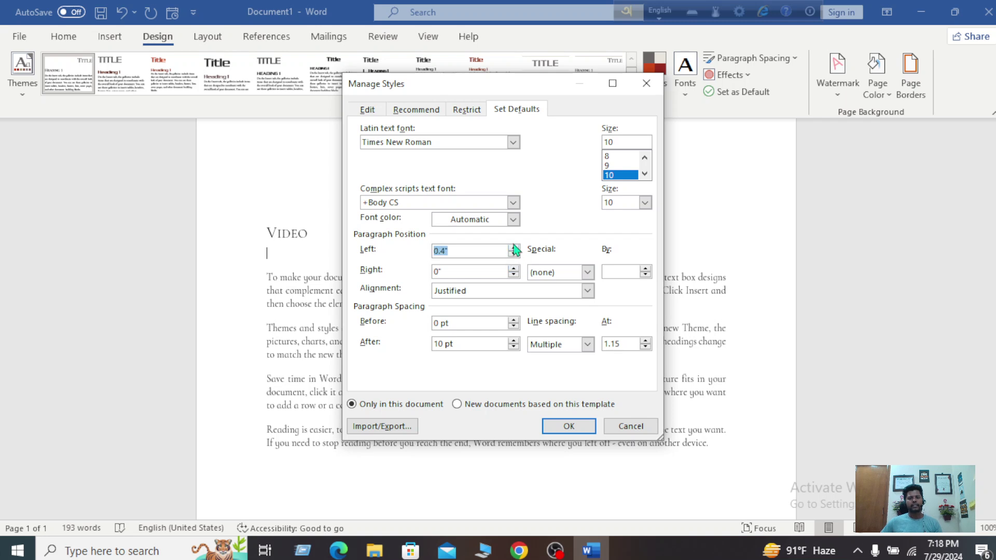
left_click(513, 248)
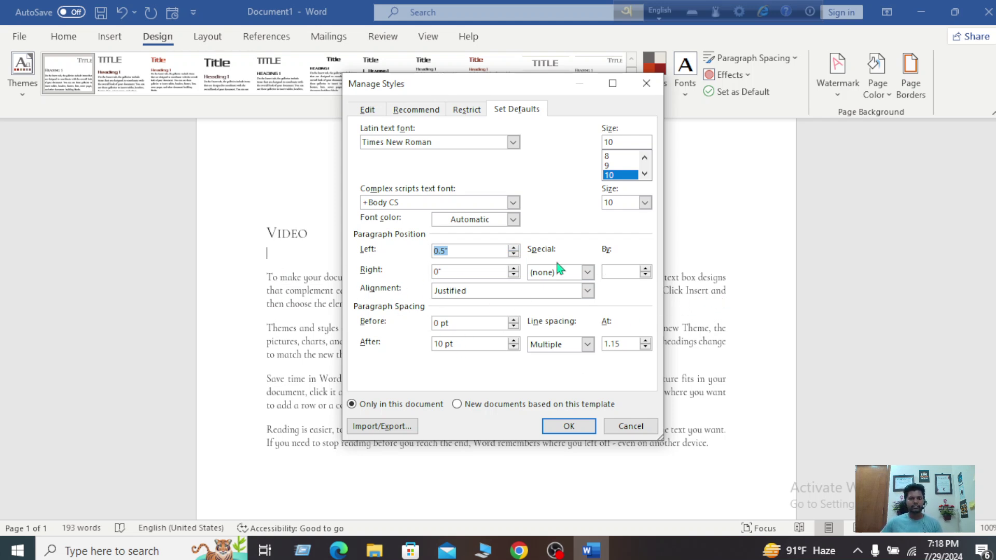
left_click(513, 254)
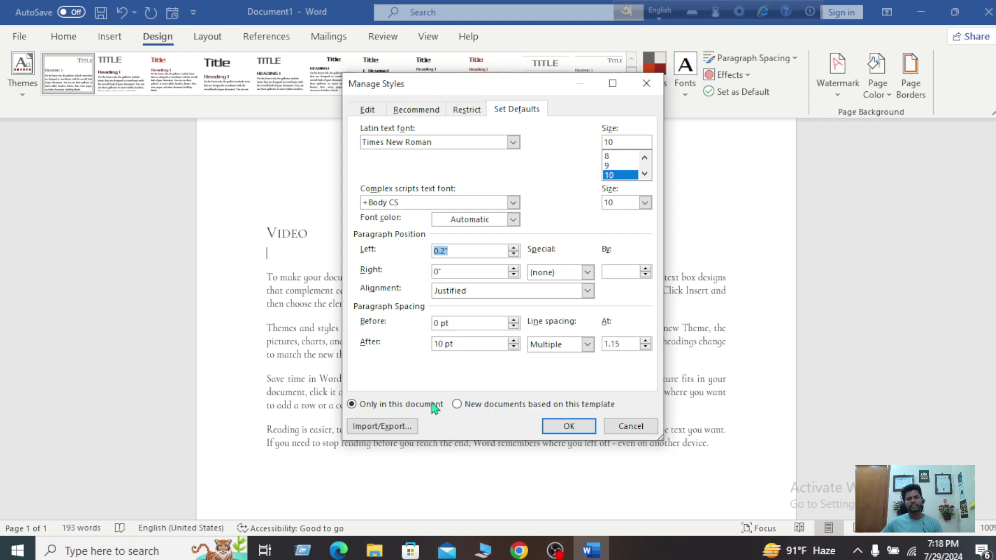
left_click(514, 341)
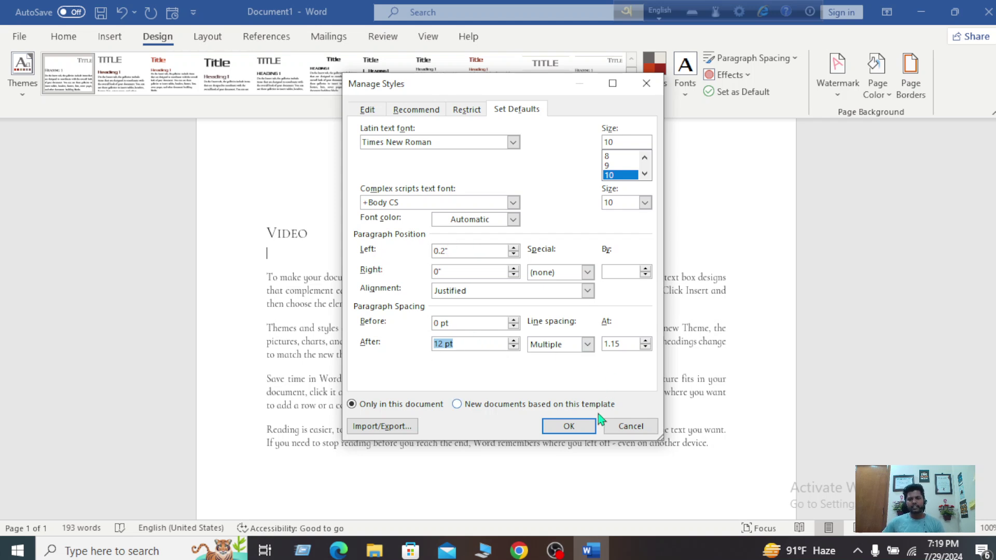
left_click(569, 426)
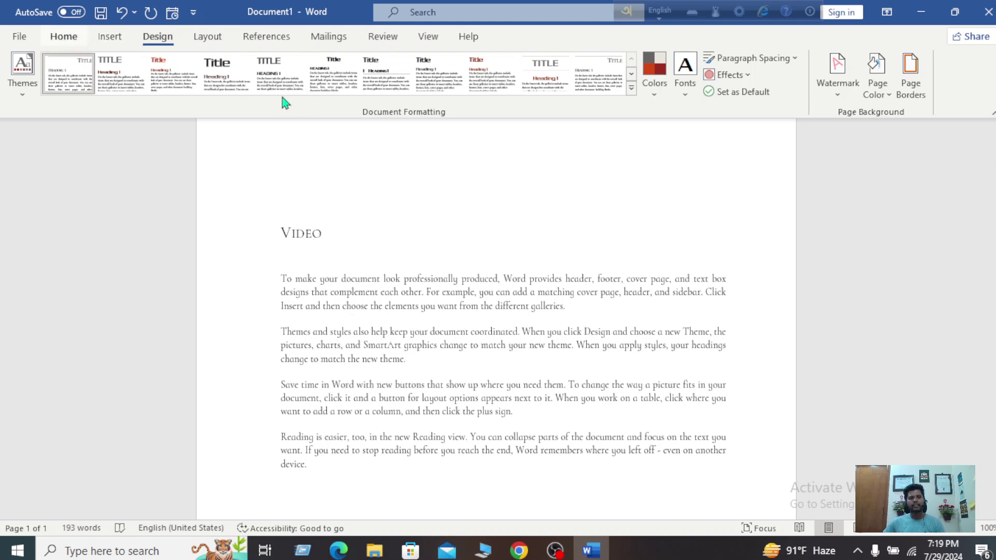
- Select and then deselect the four body paragraphs, and return to the Design tab
scroll(306, 102, "up", 2)
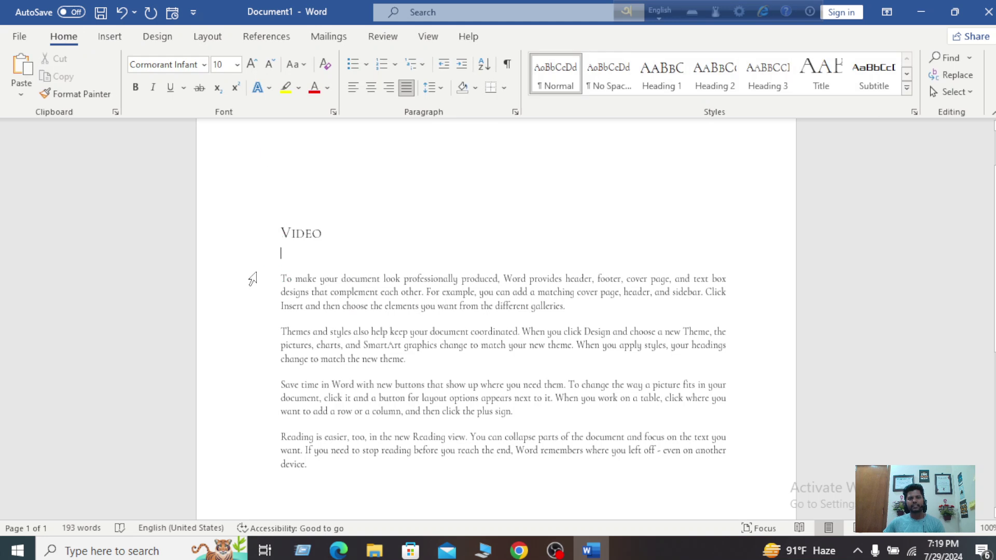
left_click_drag(275, 273, 501, 462)
left_click(561, 219)
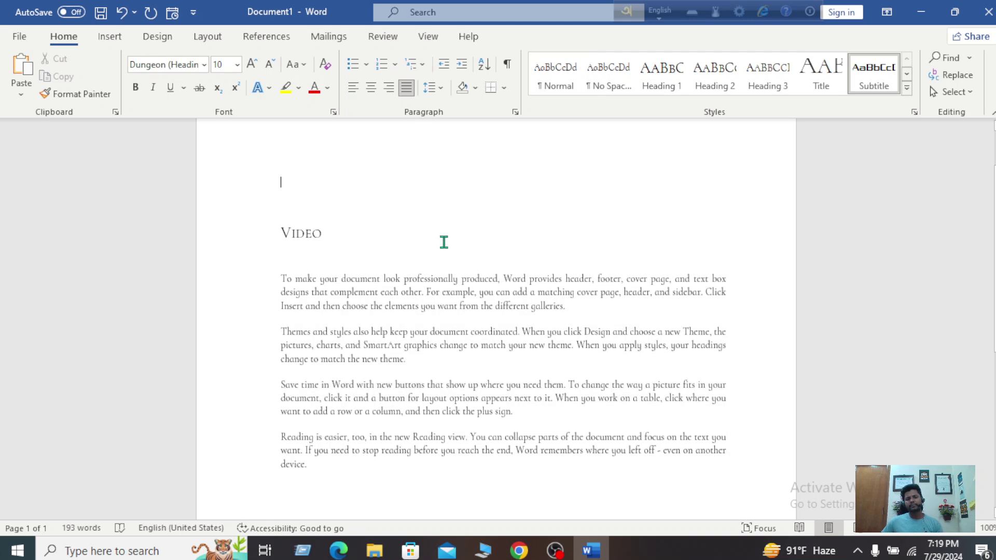
left_click(153, 36)
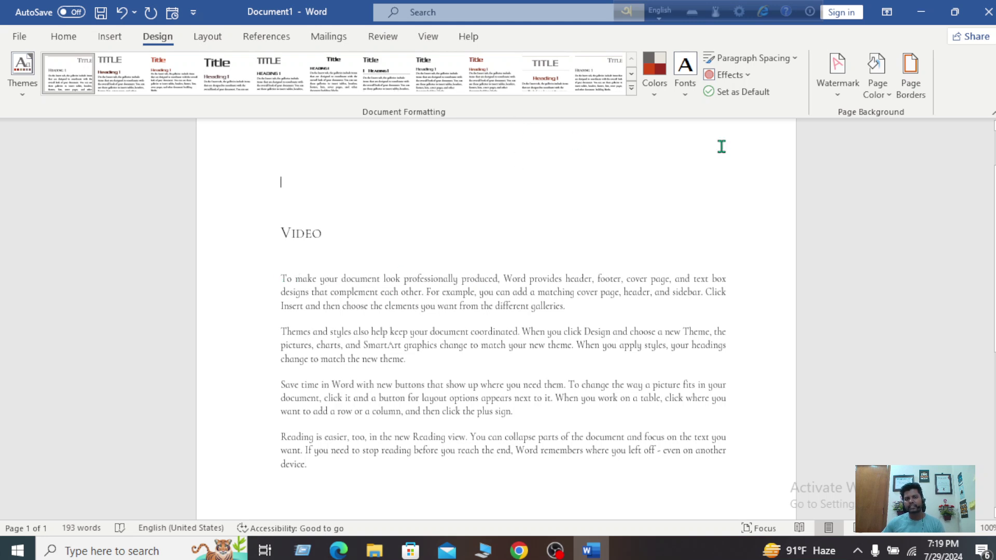
- Open Customize Fonts and Custom Paragraph Spacing, cancelling both without changes
left_click(684, 70)
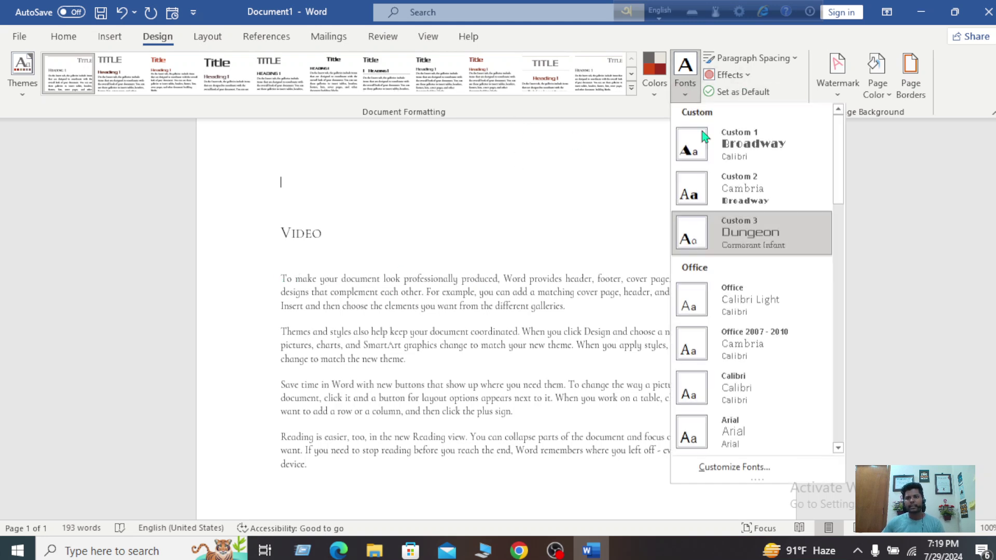
left_click(743, 469)
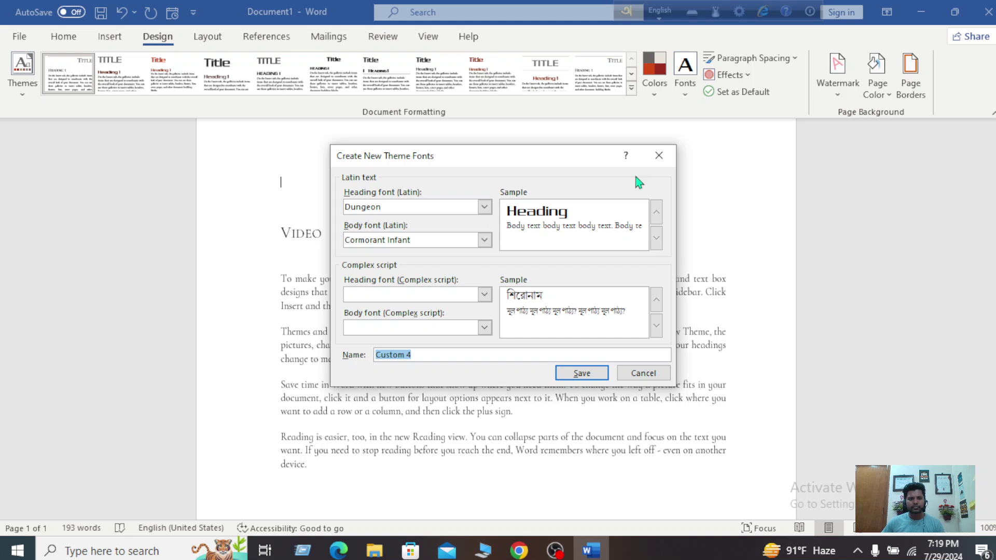
left_click(657, 155)
left_click(752, 58)
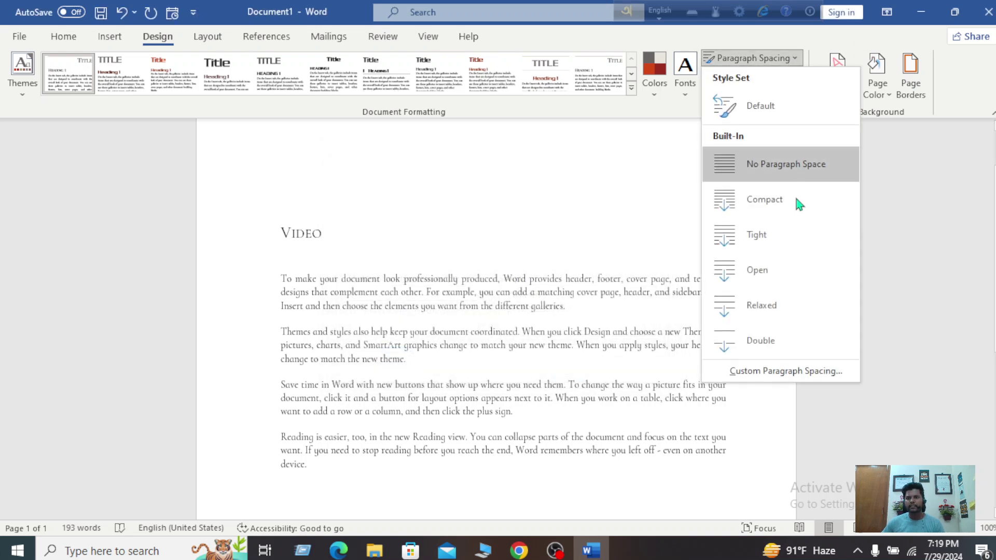
left_click(787, 371)
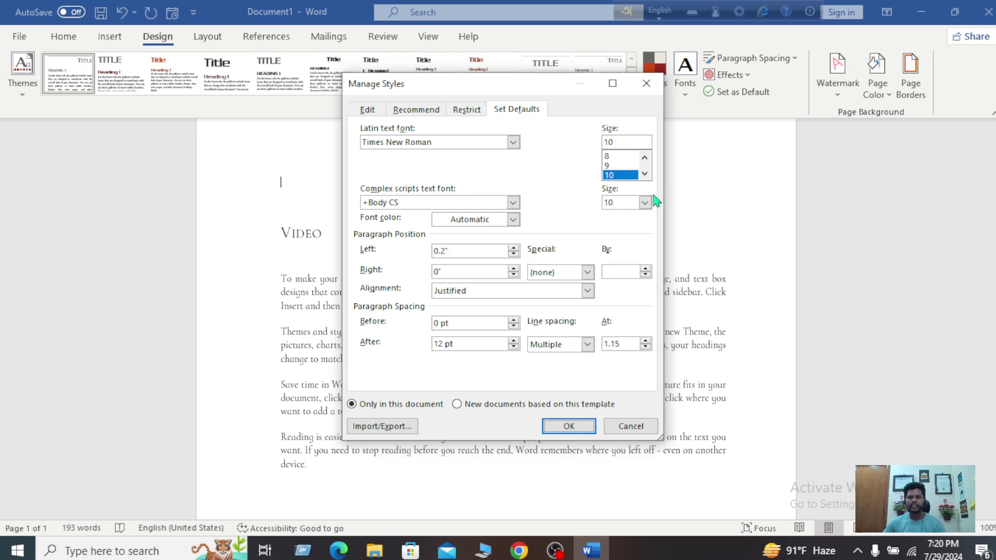
left_click(648, 89)
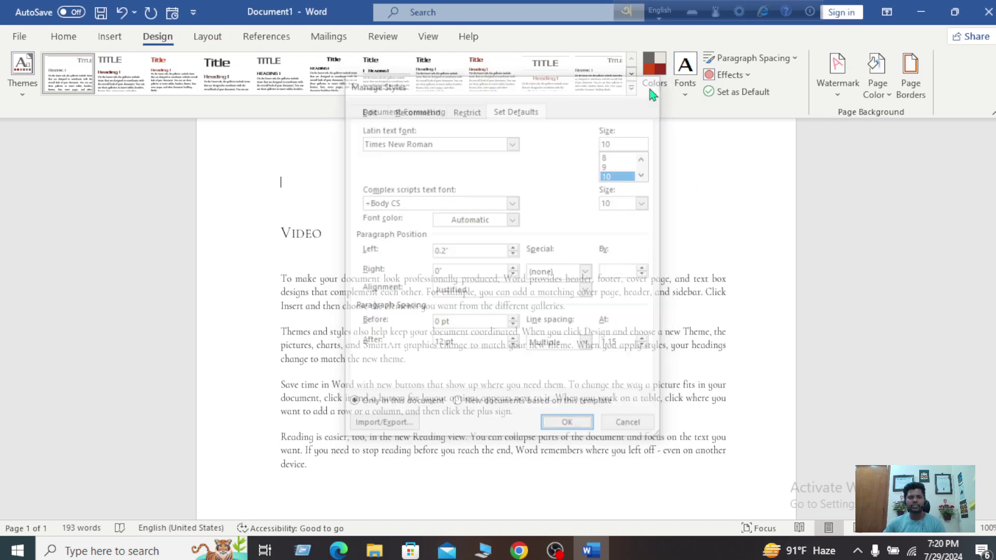
- On the Home tab, select and deselect the four body paragraphs, then return to Design
left_click(64, 37)
left_click_drag(281, 279, 310, 465)
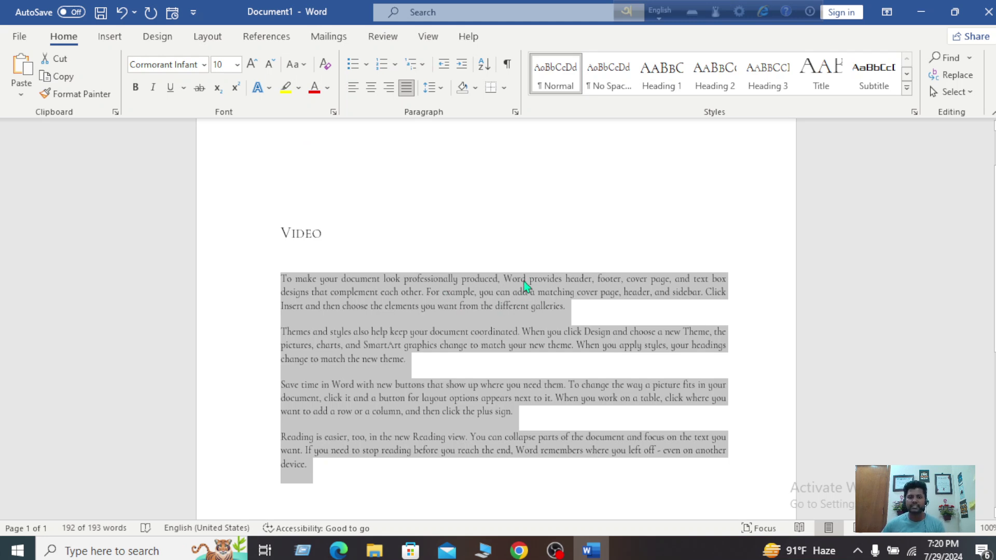
left_click(517, 249)
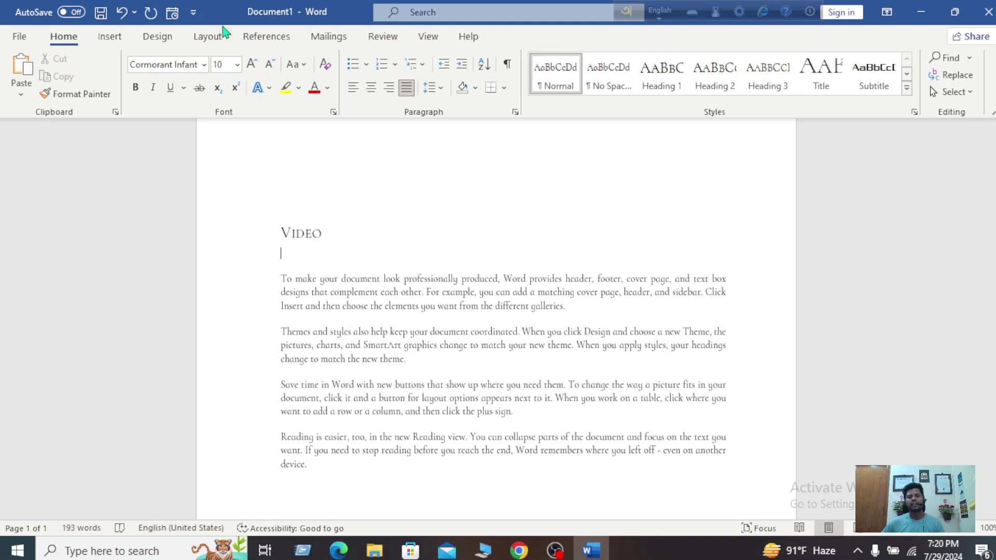
left_click(157, 37)
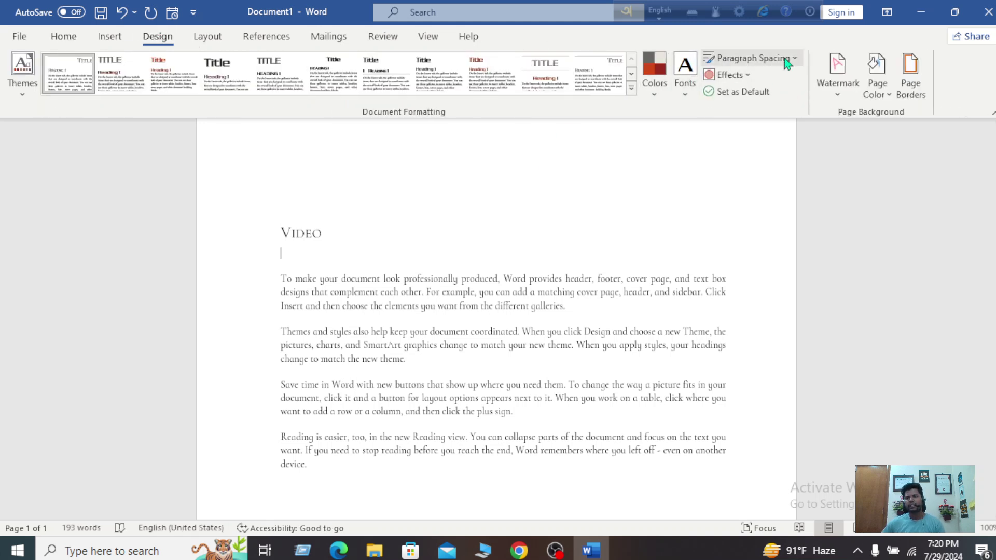
- Reopen Custom Paragraph Spacing, cancel it unchanged, and bring up the theme Effects gallery
left_click(747, 58)
left_click(748, 371)
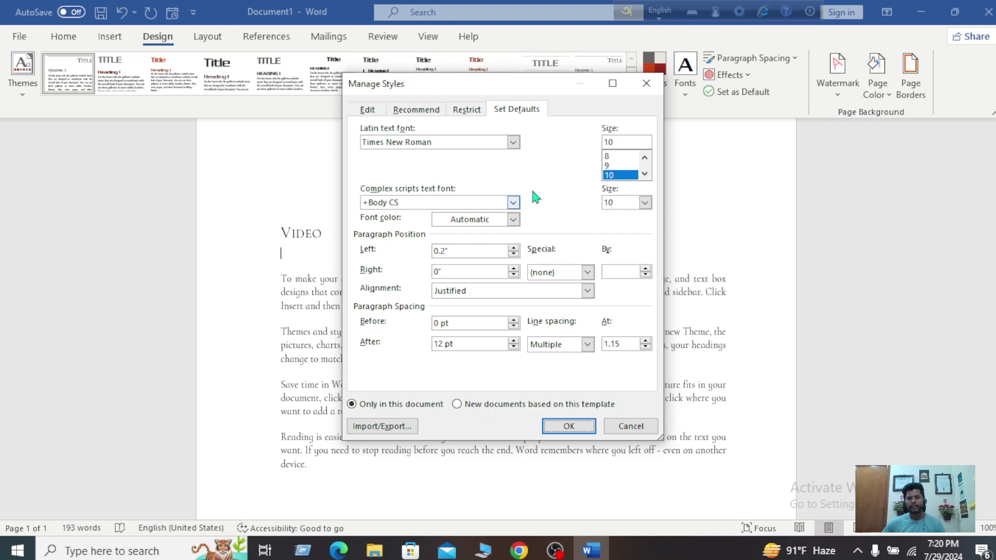
left_click(646, 83)
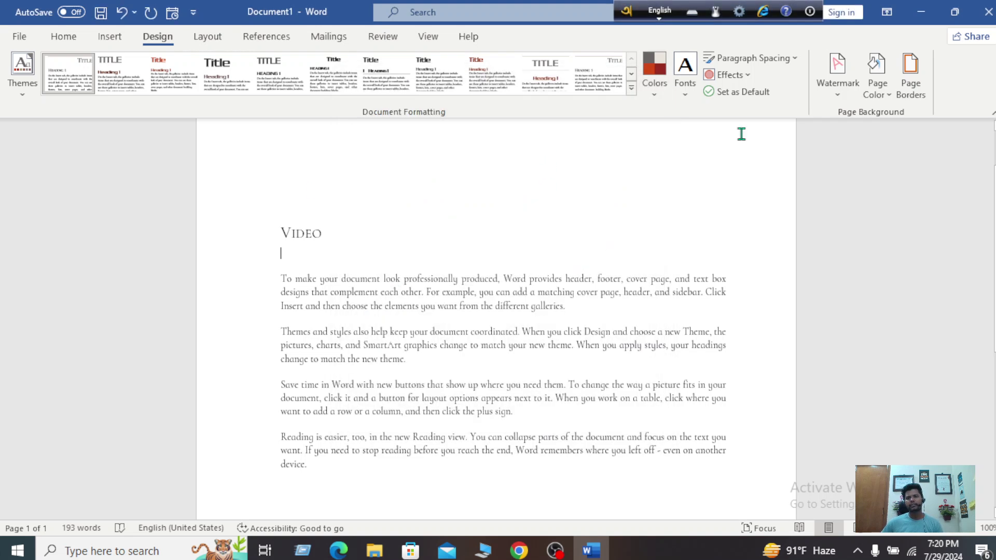
left_click(745, 76)
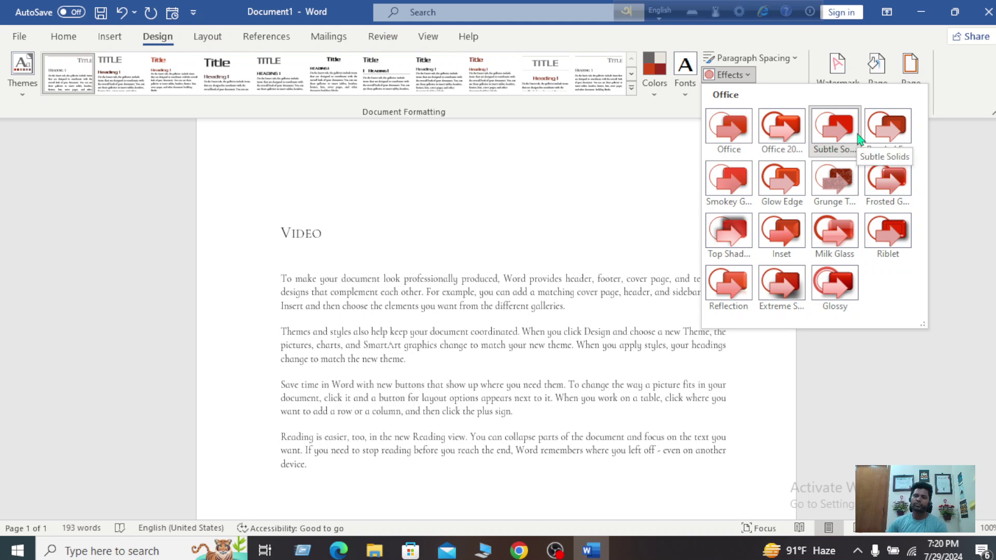
- Close the Effects gallery and make the current style set the default, confirming with Yes
left_click(796, 79)
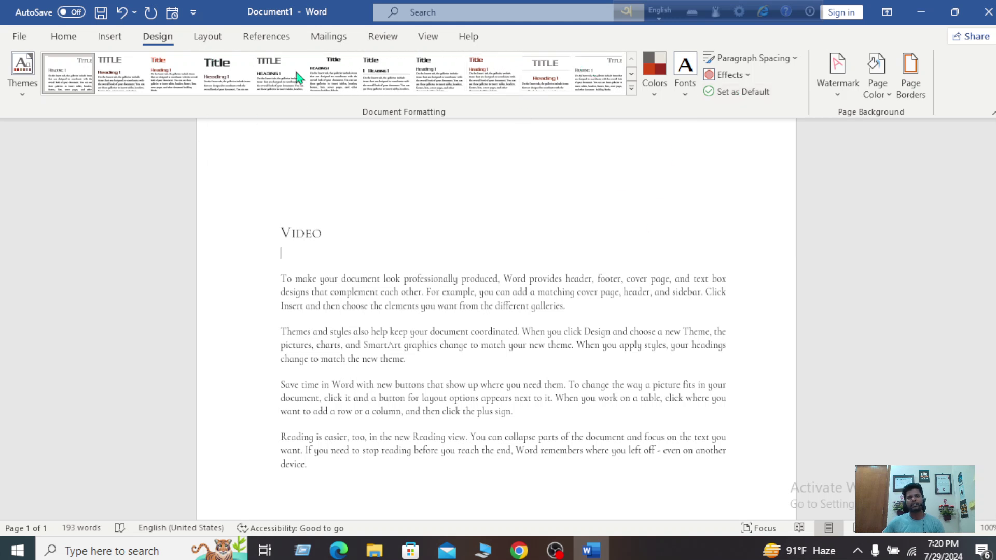
left_click(774, 101)
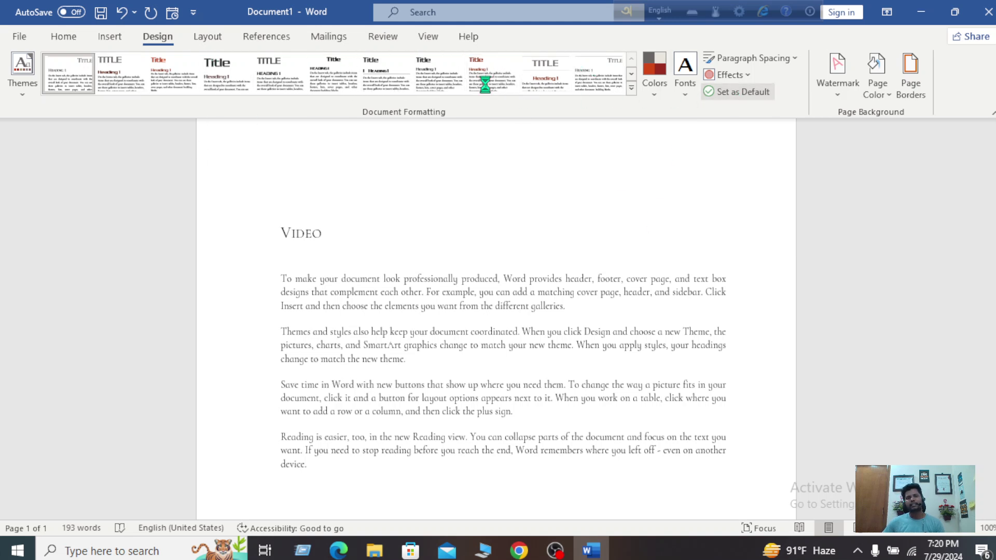
left_click(477, 319)
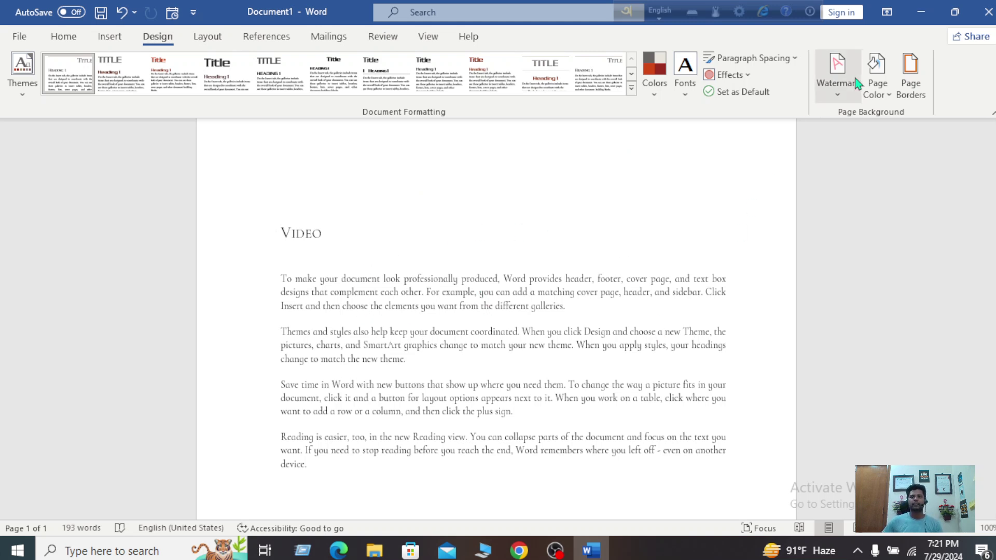
- Apply the CONFIDENTIAL 1 watermark from the Watermark gallery
left_click(845, 96)
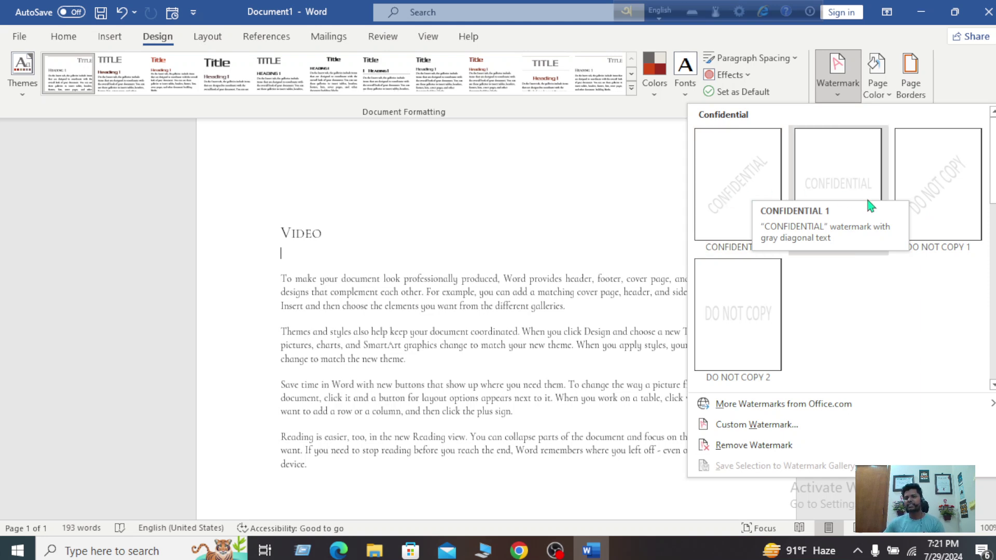
left_click(756, 179)
- Remove the CONFIDENTIAL watermark, then reopen the Watermark menu
scroll(682, 304, "down", 5)
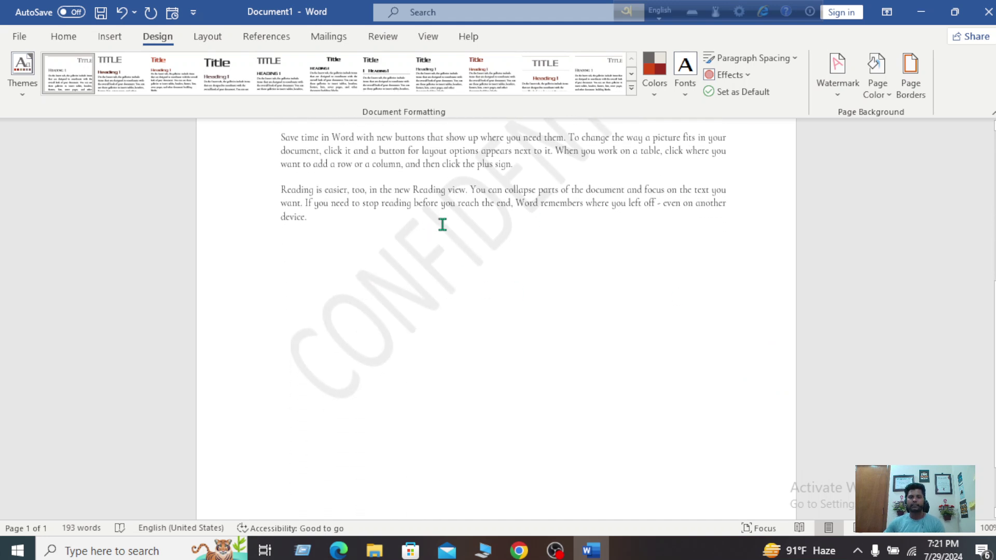
scroll(441, 223, "up", 3)
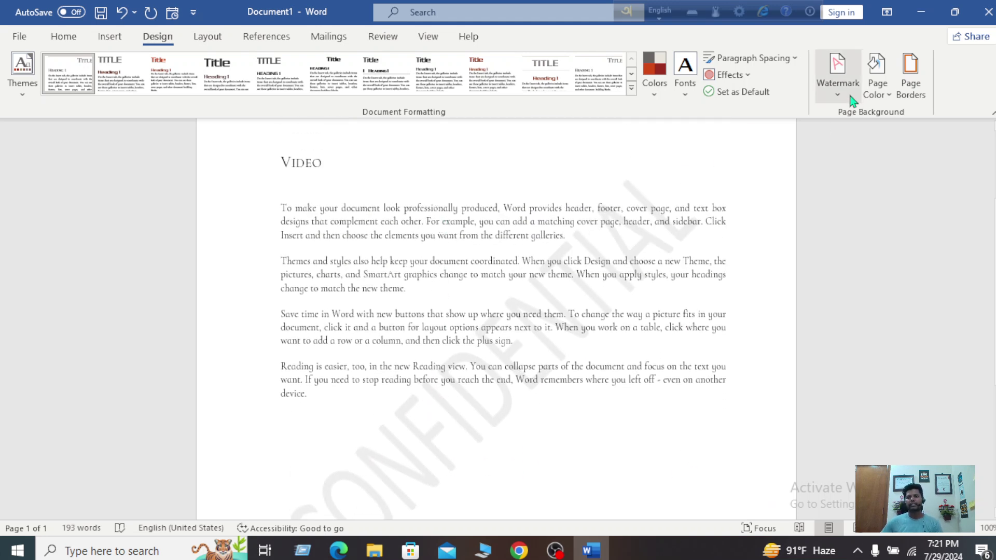
left_click(840, 78)
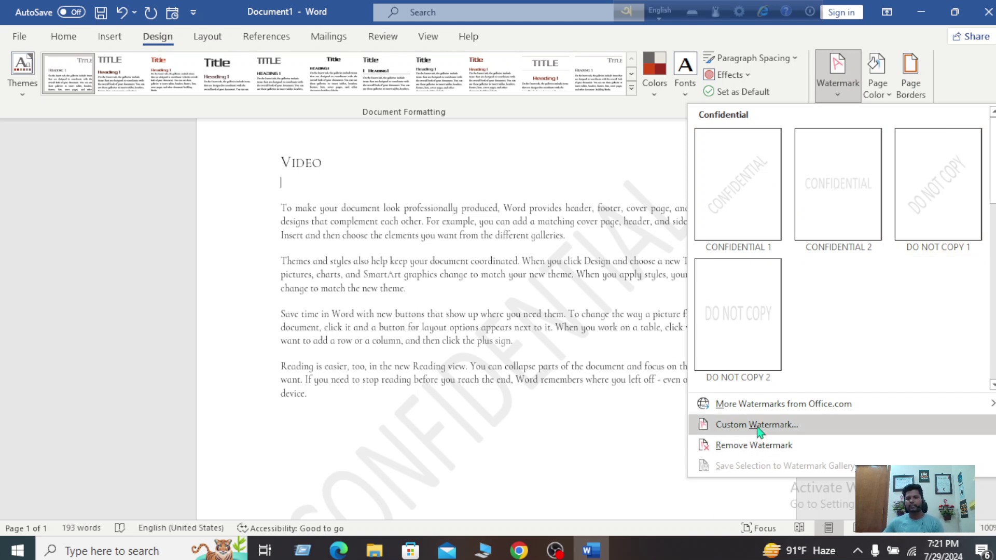
left_click(757, 446)
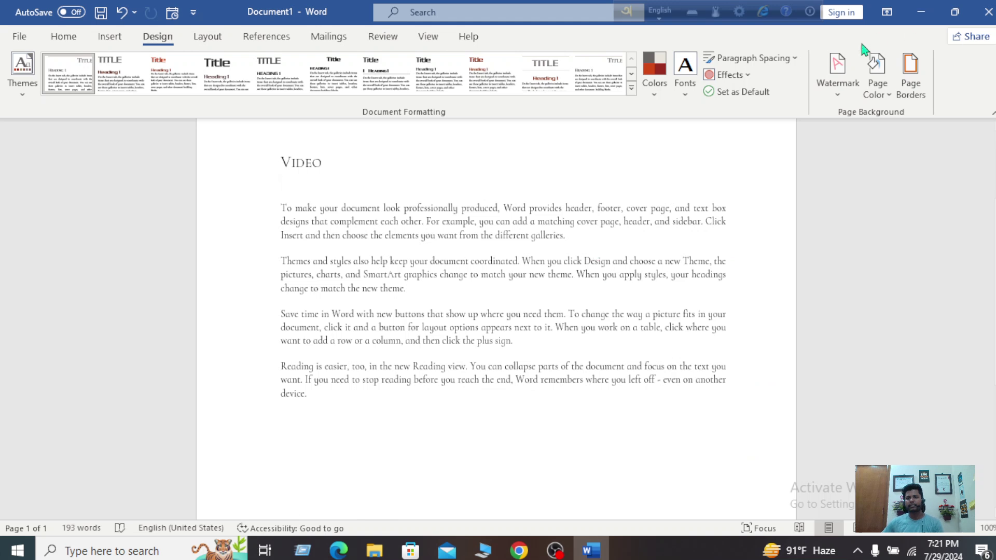
left_click(836, 76)
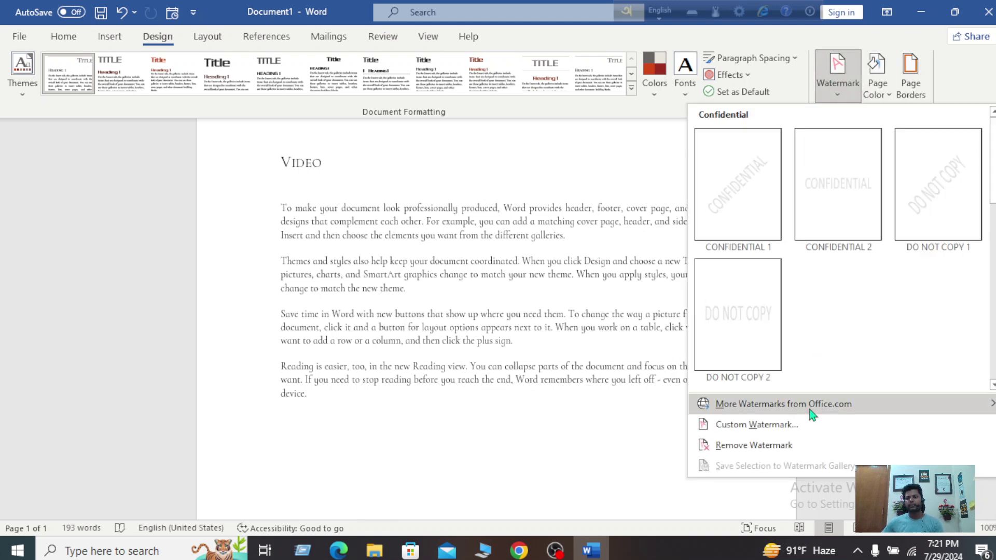
- Apply a custom text watermark showing the author's name instead of ASAP, moving the dialog aside
left_click(800, 432)
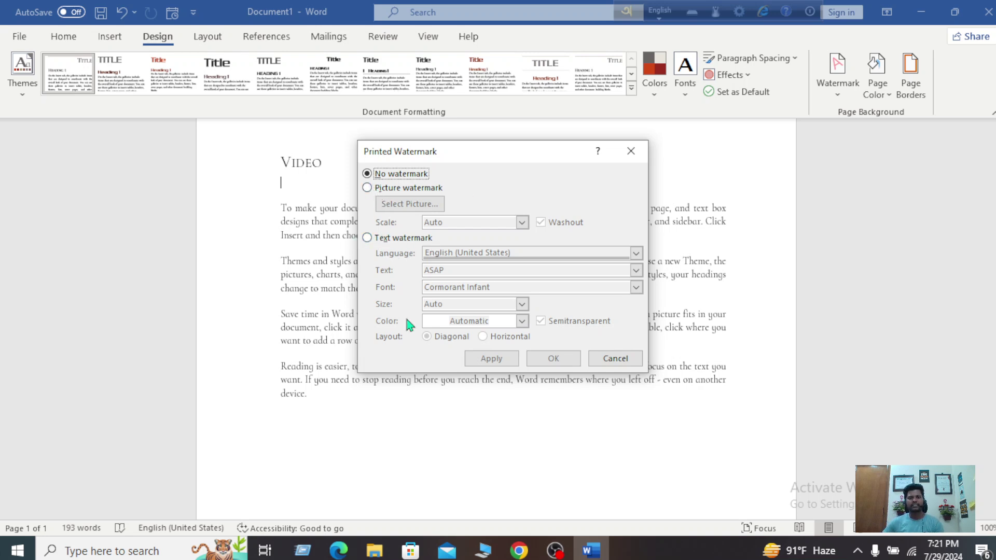
left_click(367, 238)
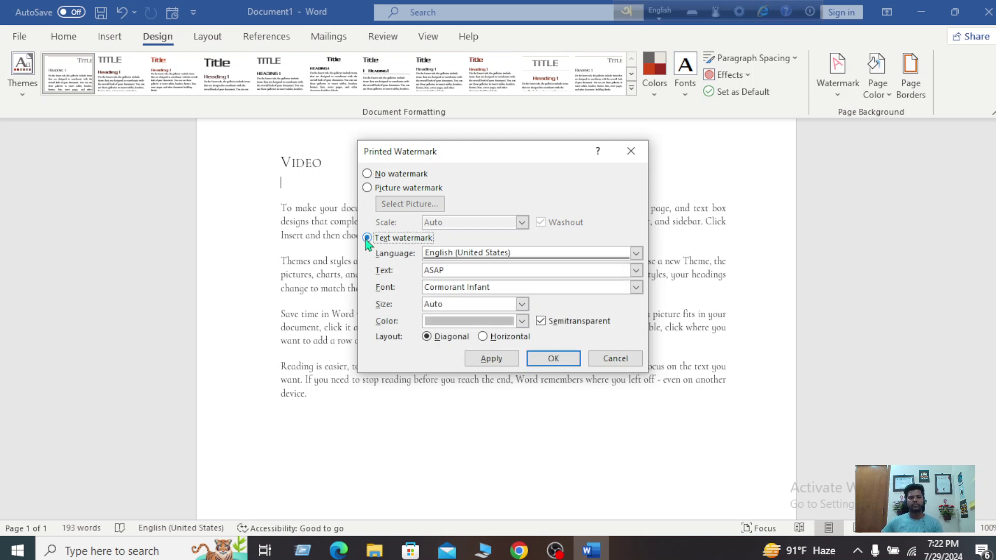
left_click(466, 270)
key("BackSpace")
key("BackSpace")
key("BackSpace")
key("BackSpace")
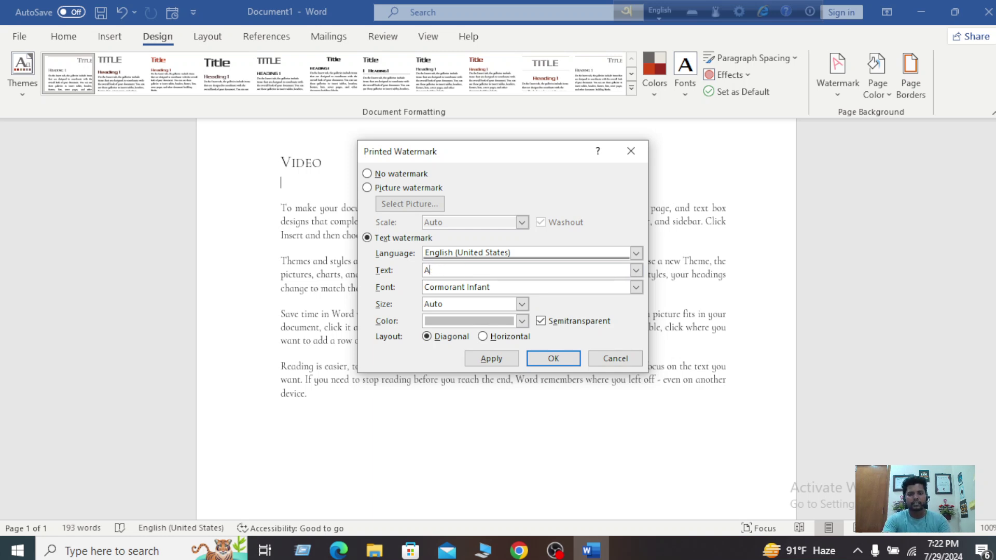
type("Mahabub Khan")
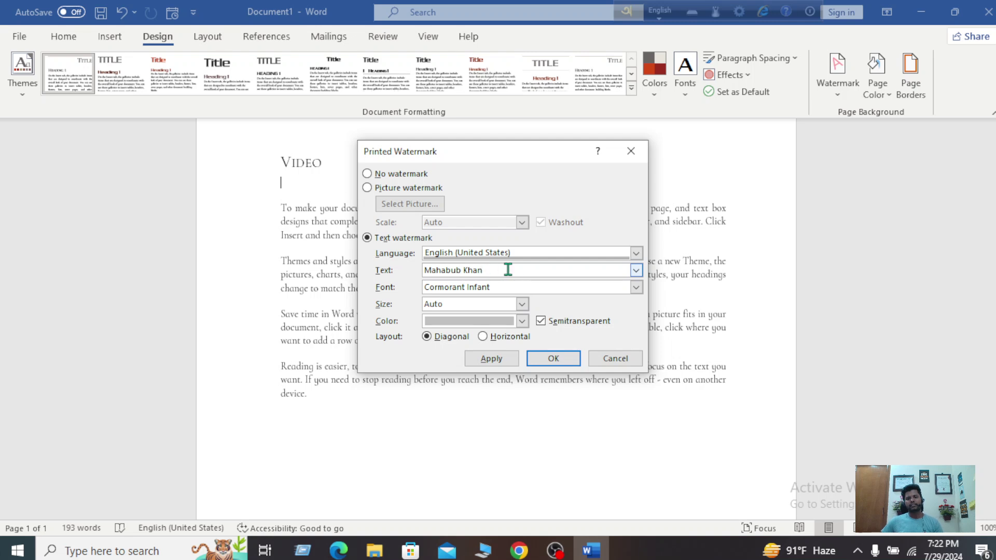
left_click(495, 359)
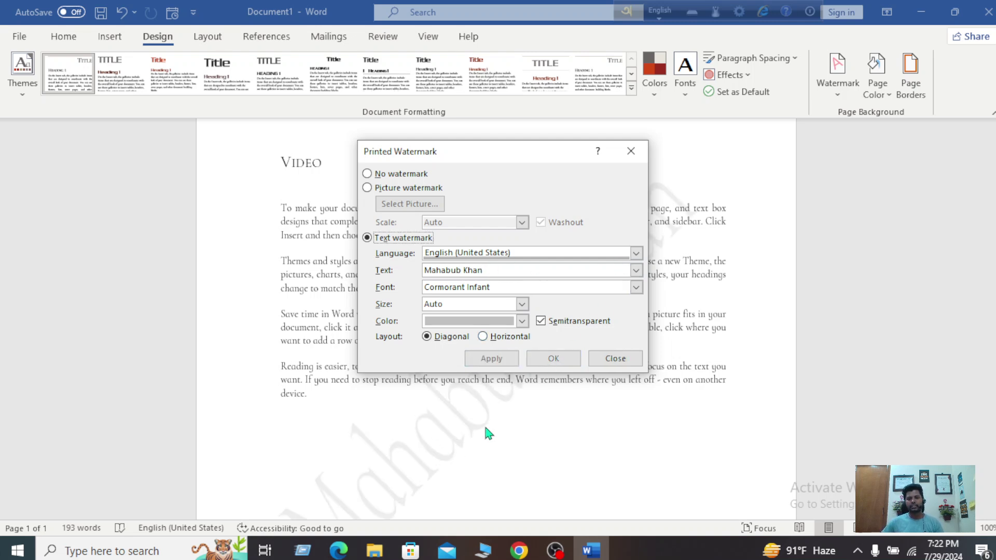
left_click_drag(475, 154, 799, 232)
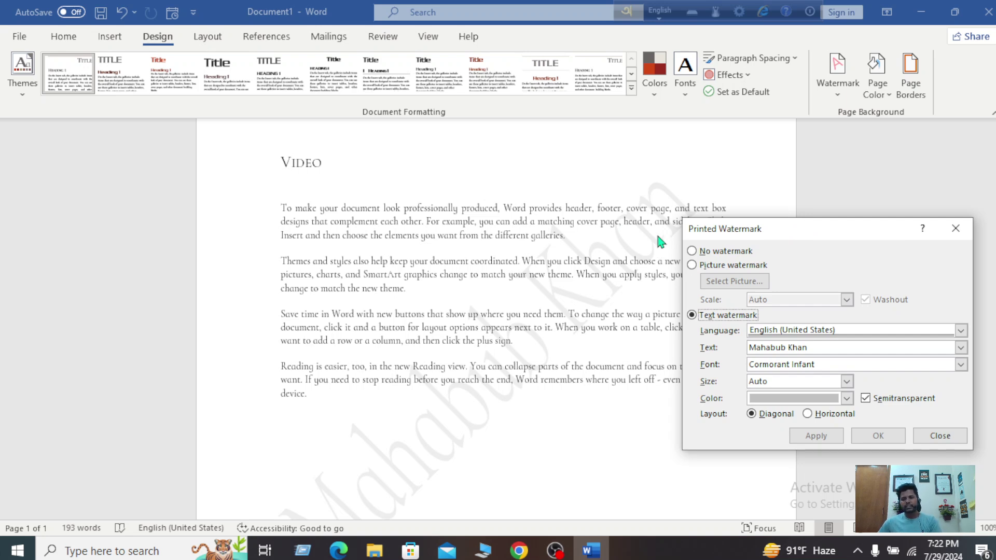
- Make the text watermark red, try a horizontal layout, then select diagonal again
left_click(846, 398)
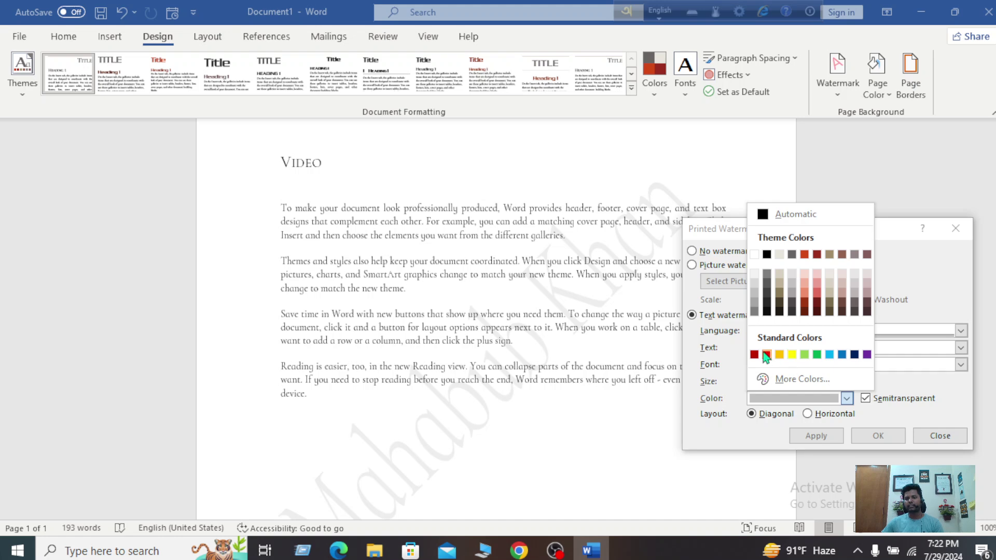
left_click(768, 354)
left_click(815, 438)
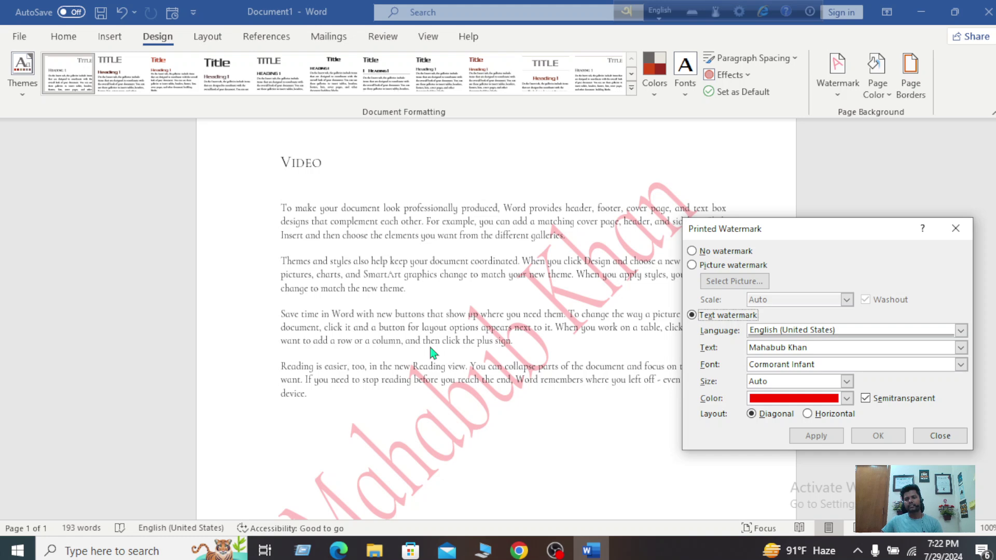
left_click(807, 414)
left_click(816, 435)
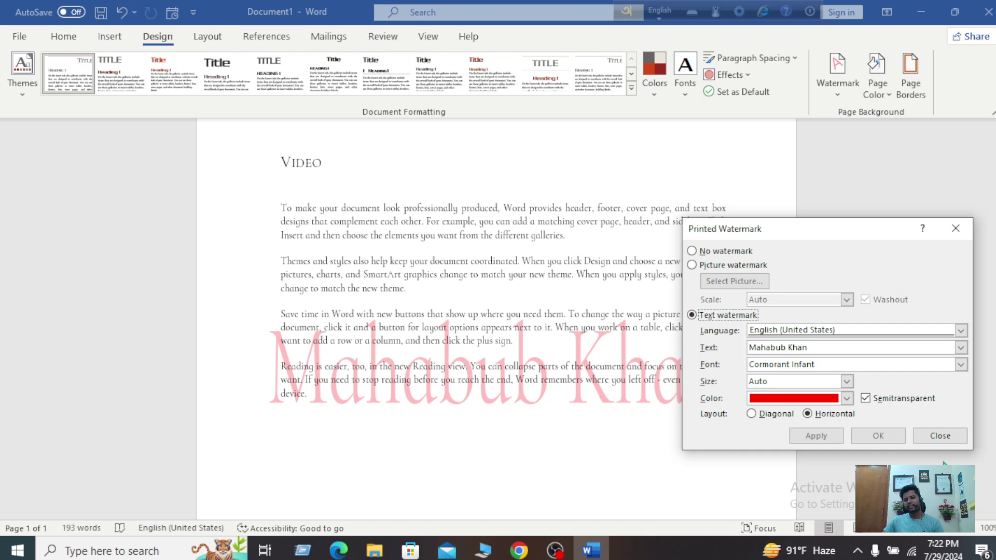
left_click(751, 415)
- Apply the diagonal layout, then turn Semitransparent off and back on, applying each time
left_click(818, 438)
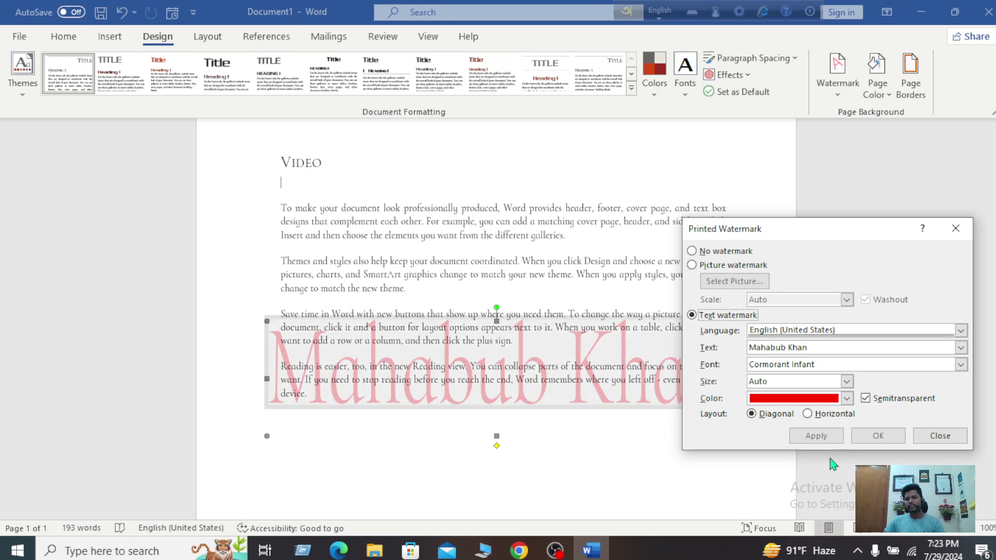
left_click(865, 398)
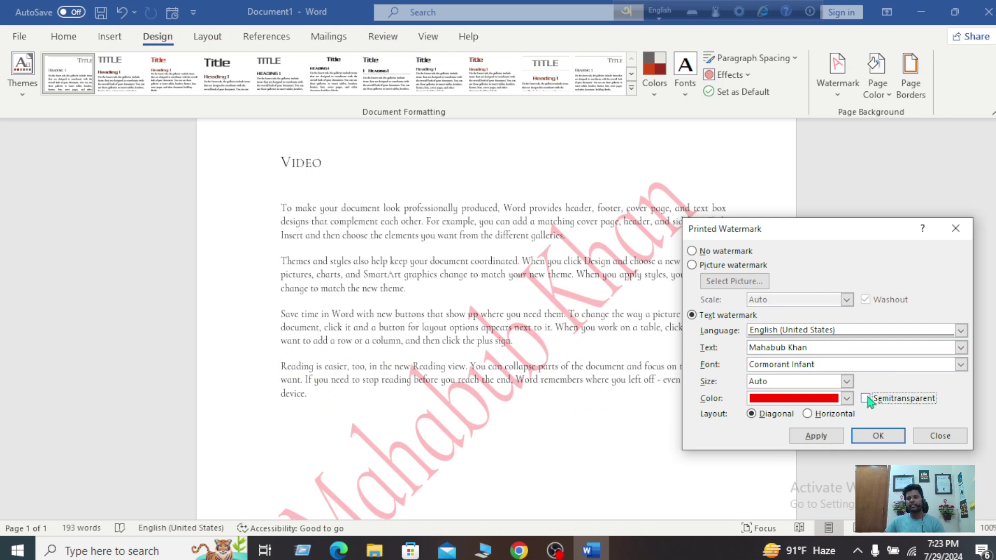
left_click(806, 441)
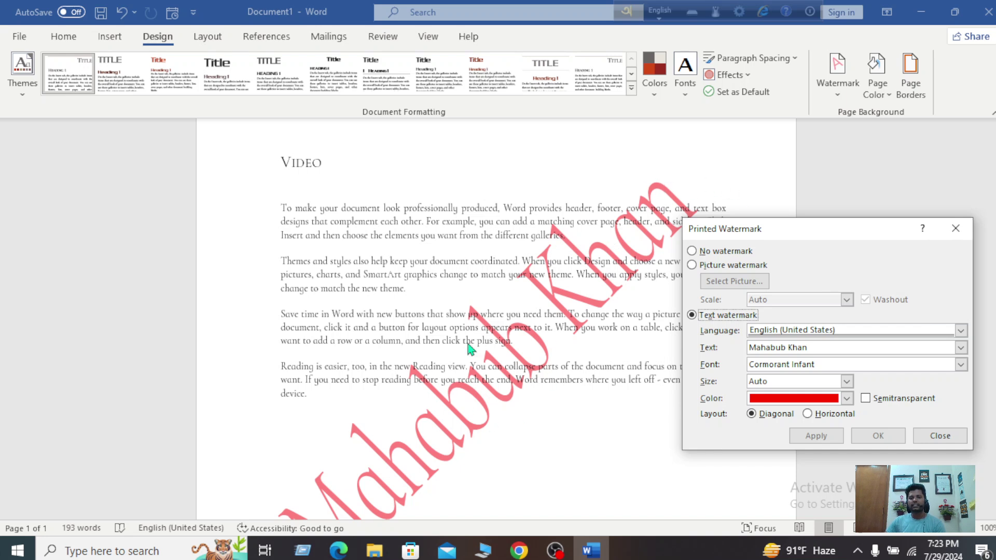
left_click(864, 399)
left_click(814, 437)
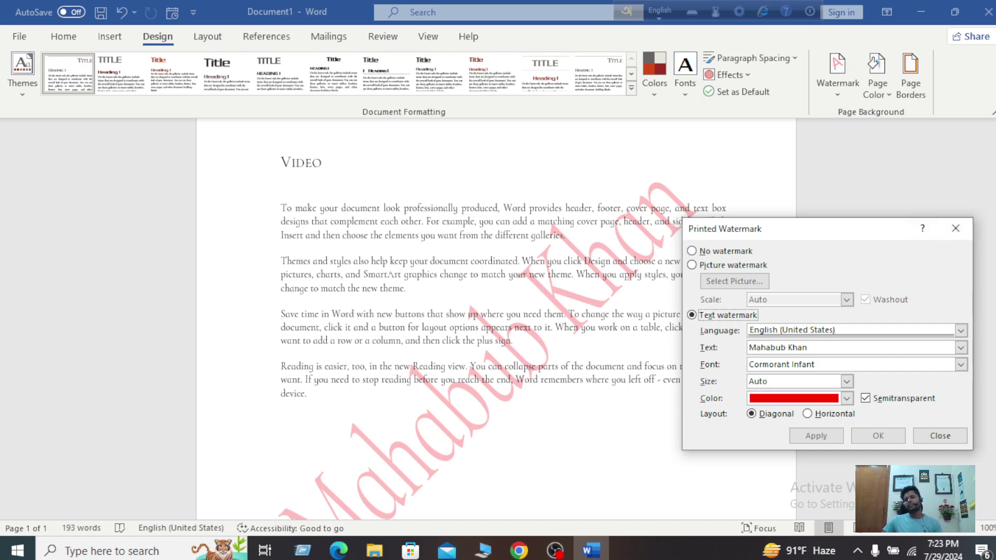
- Close the watermark dialog and remove the red text watermark
left_click(955, 228)
left_click(847, 96)
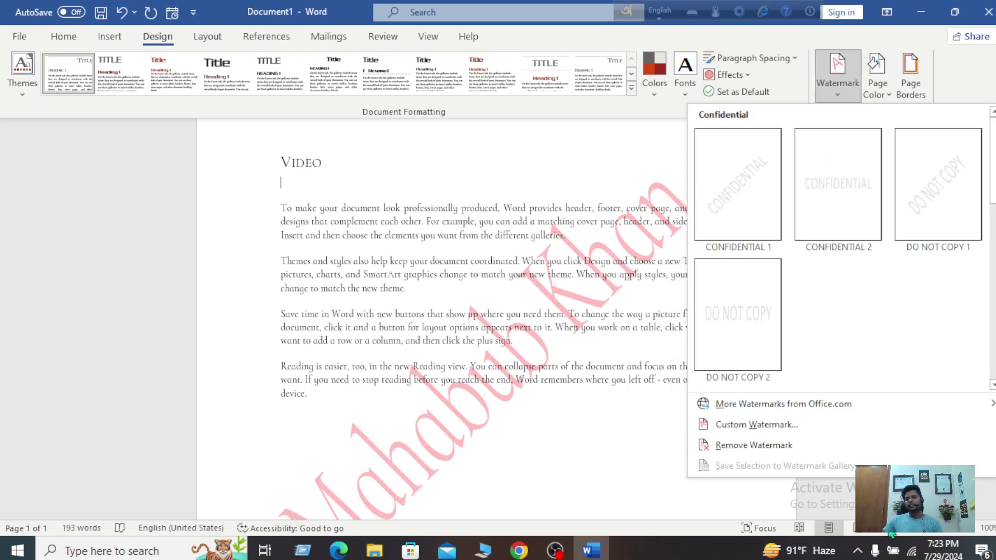
left_click(726, 442)
- Set up a picture watermark, inserting the first photo from the Downloads folder
left_click(837, 75)
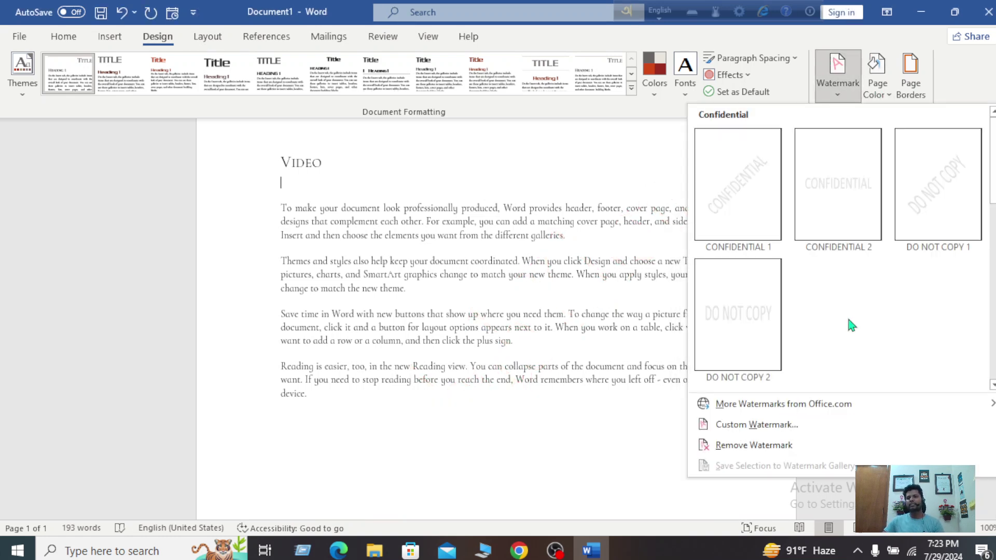
left_click(782, 430)
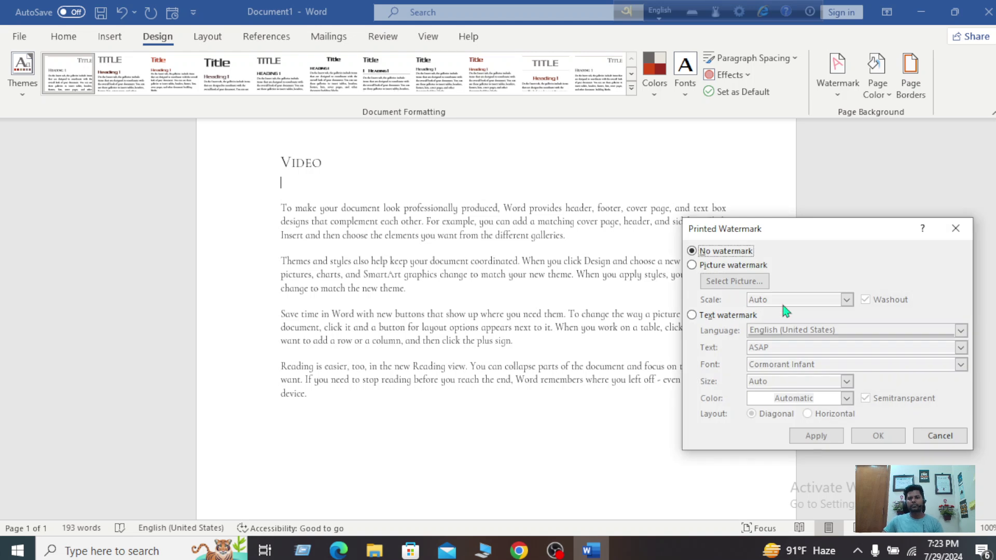
left_click(692, 265)
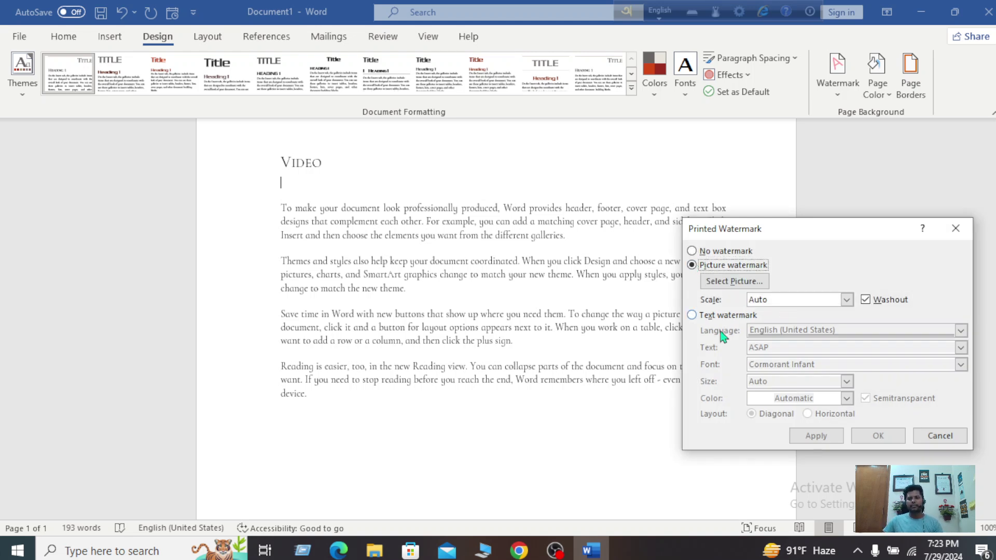
left_click(758, 286)
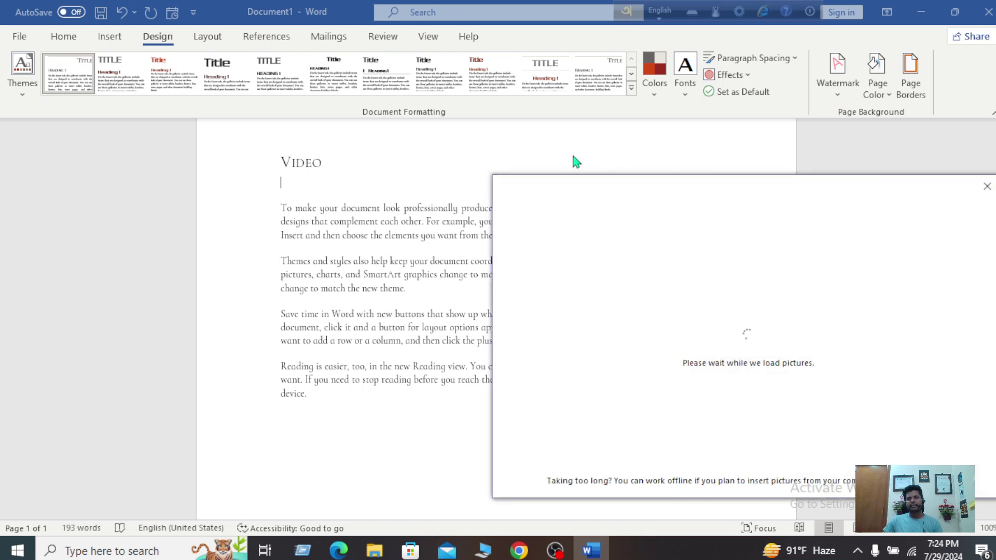
key("Escape")
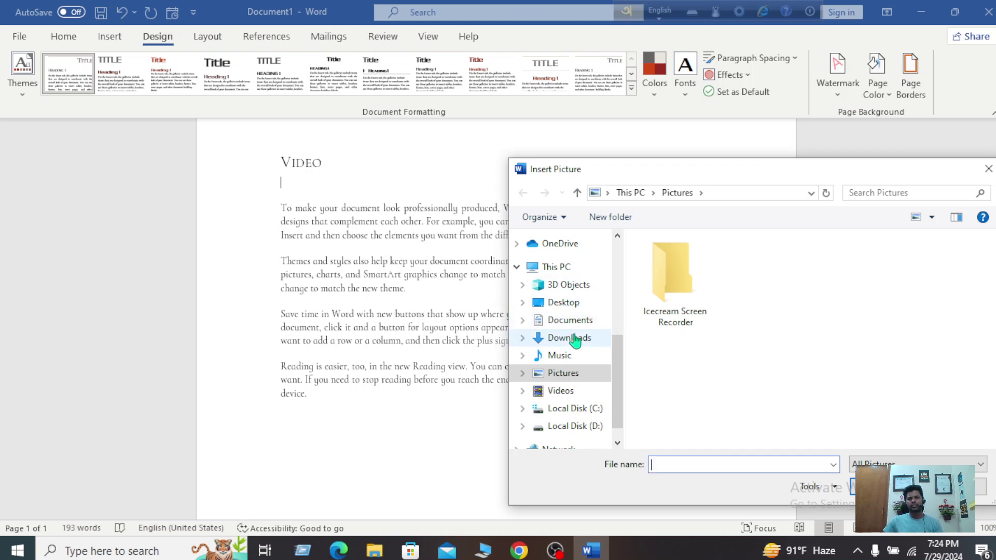
left_click(568, 338)
left_click(674, 298)
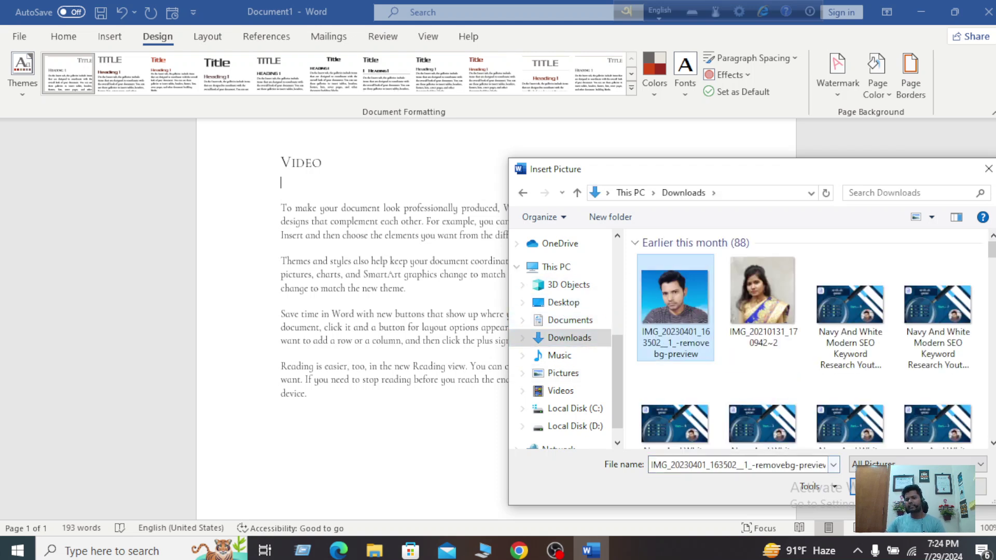
left_click(866, 486)
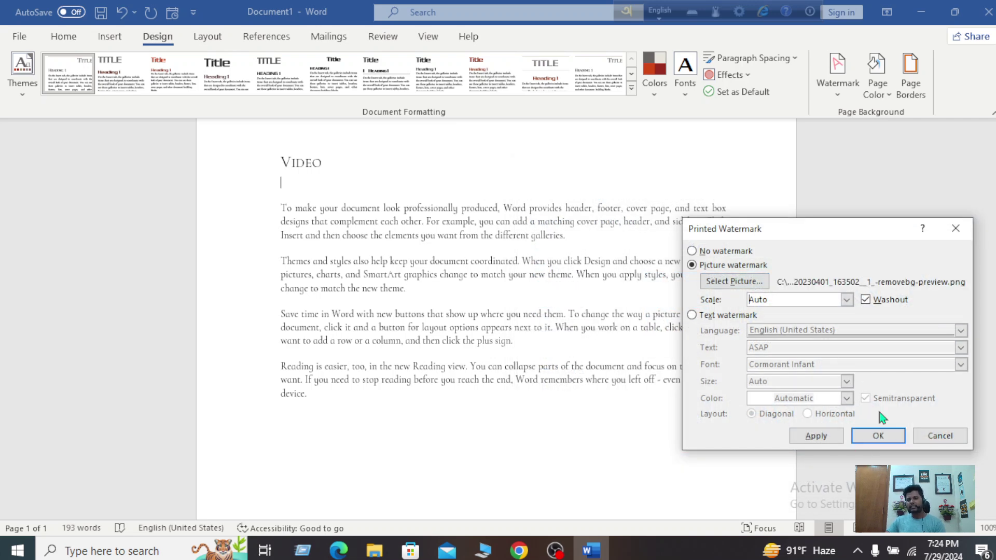
- Apply the photo watermark, compare it without Washout, then reapply it with Washout on
left_click(831, 442)
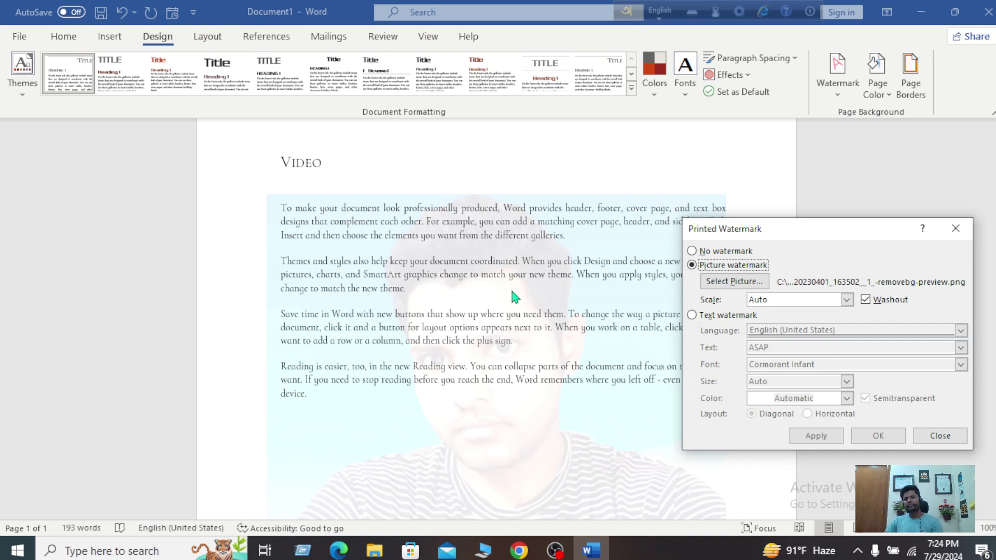
left_click(866, 301)
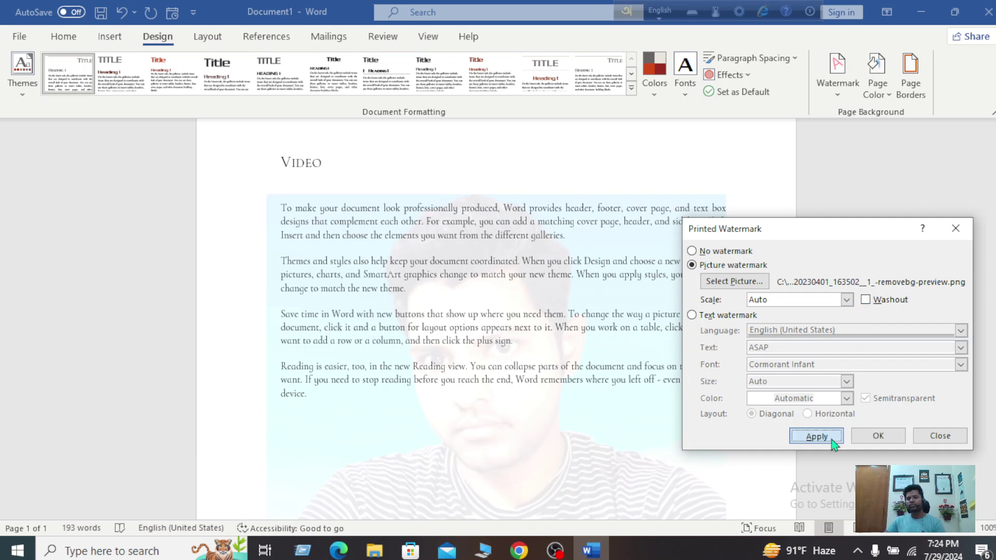
left_click(832, 440)
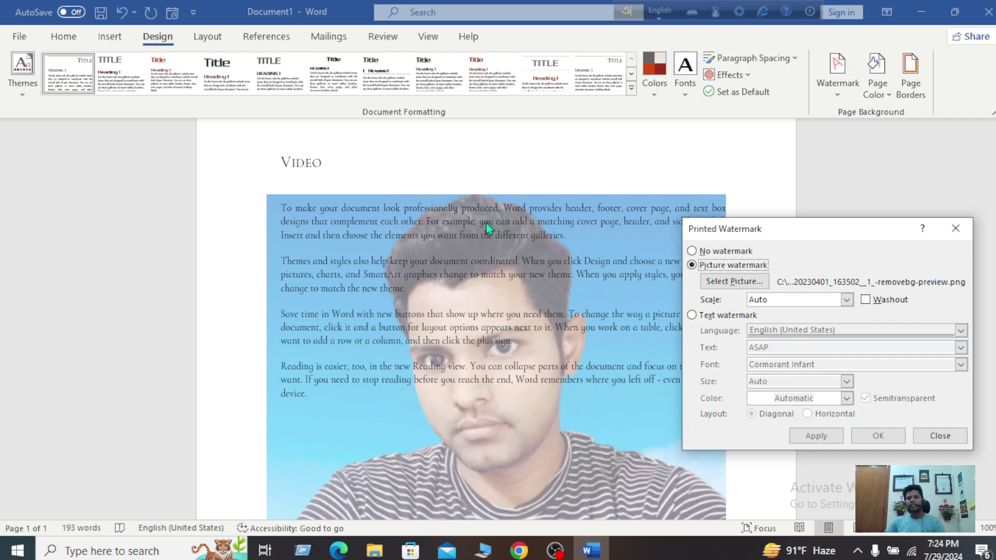
left_click(864, 299)
left_click(830, 438)
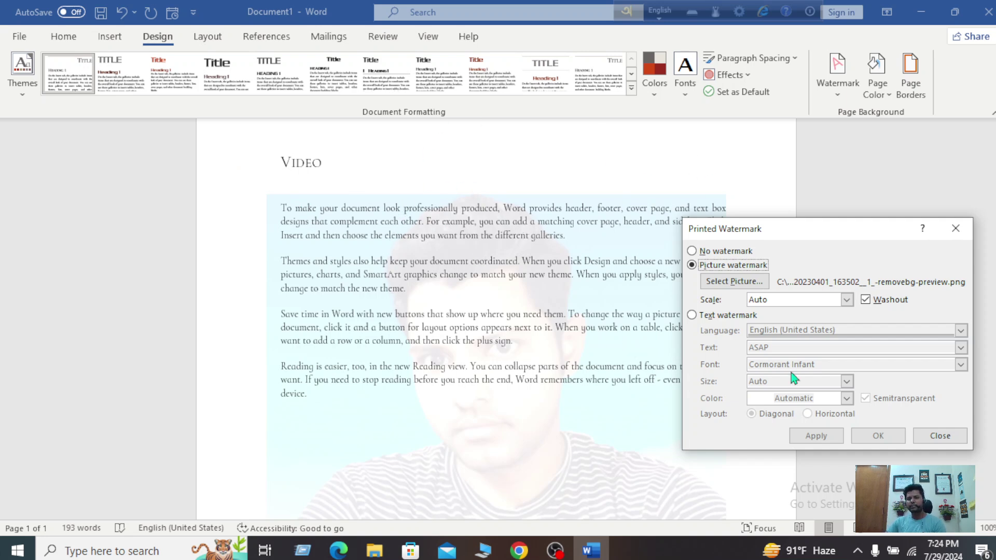
- Scale the watermark to 200%, apply it and close the watermark settings
left_click(846, 300)
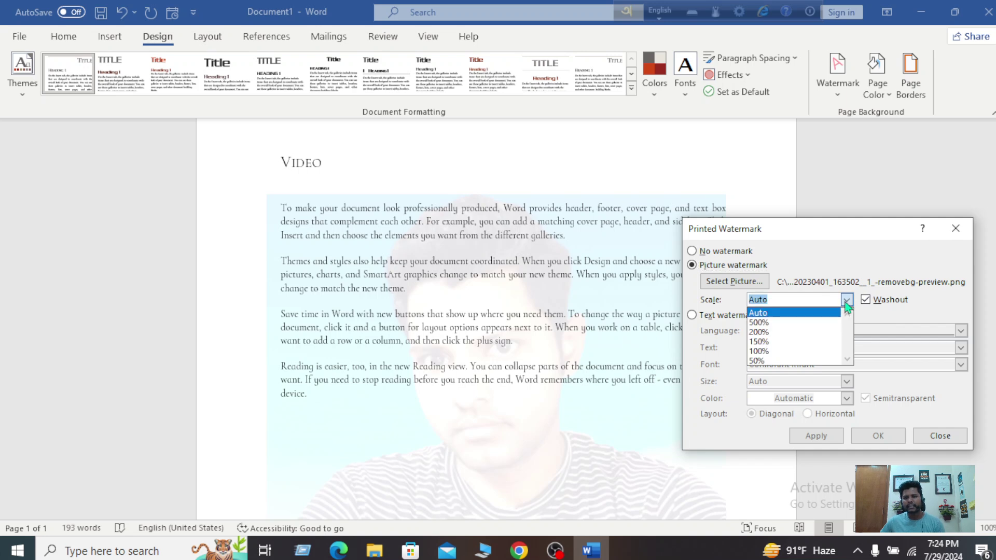
left_click(846, 300)
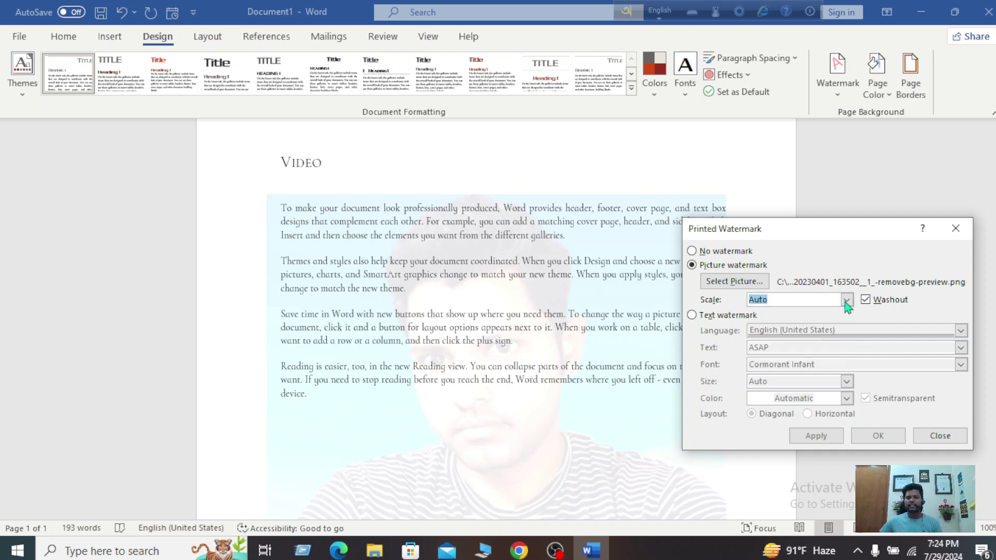
left_click(846, 300)
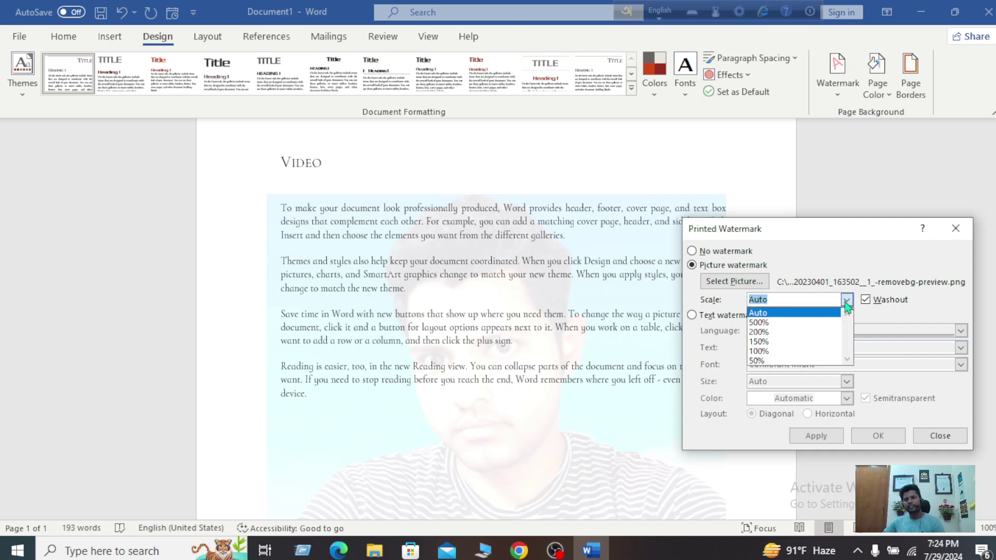
left_click(783, 332)
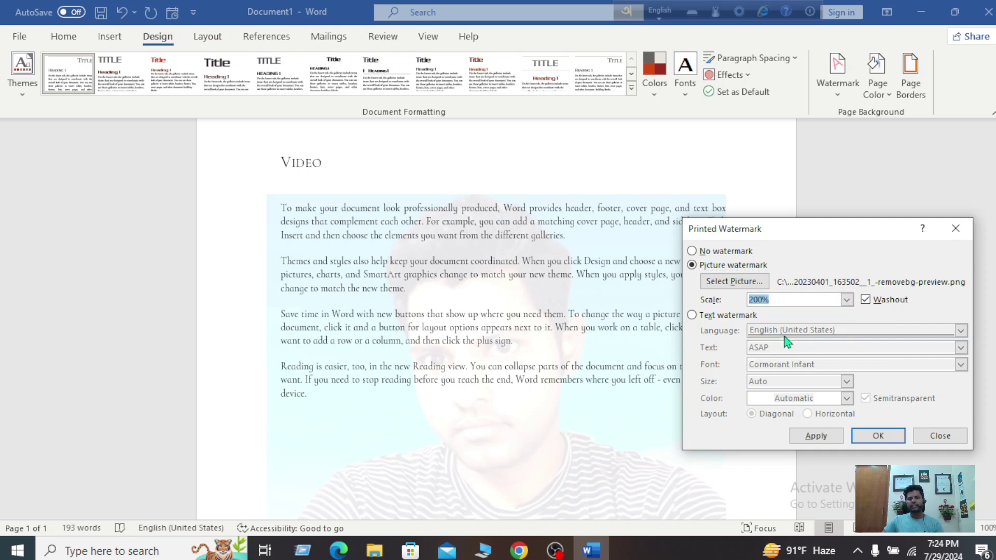
left_click(819, 436)
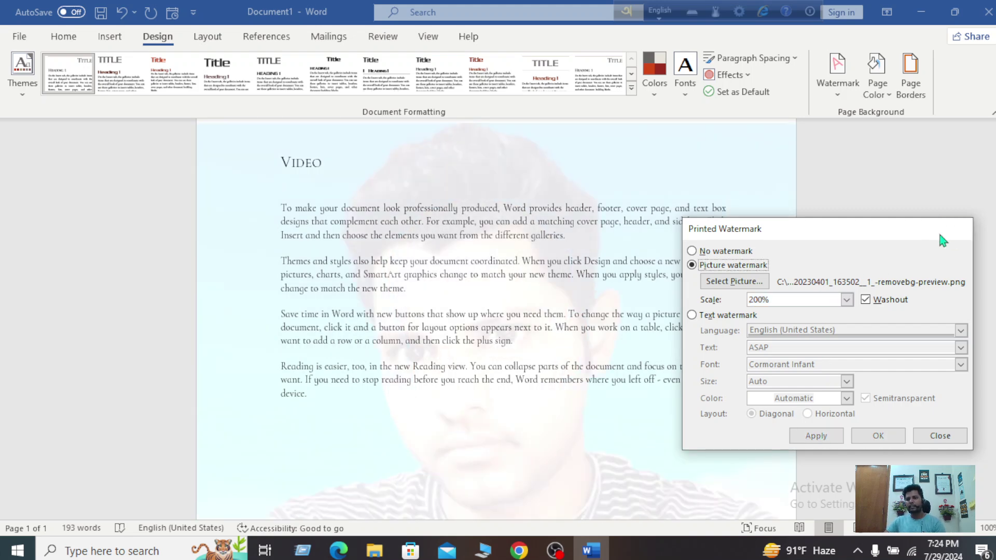
left_click(955, 228)
scroll(627, 222, "up", 3)
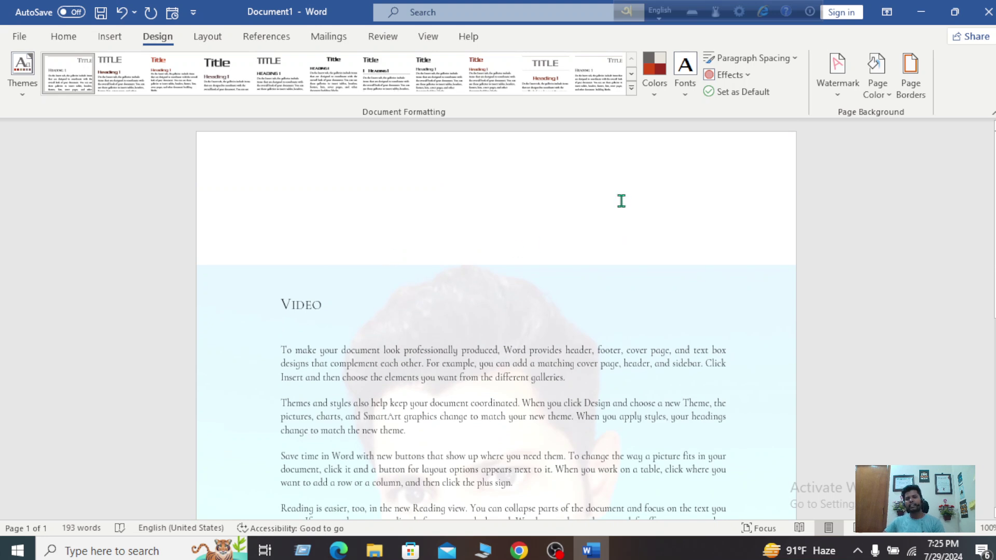
- Reopen Custom Watermark and apply a 300% scale
left_click(836, 98)
left_click(794, 423)
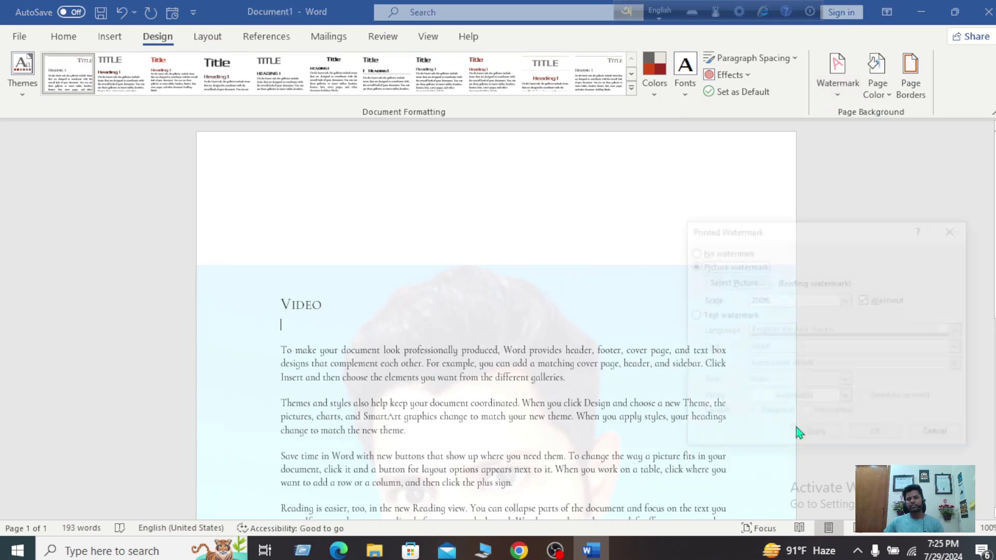
left_click(762, 299)
key("BackSpace")
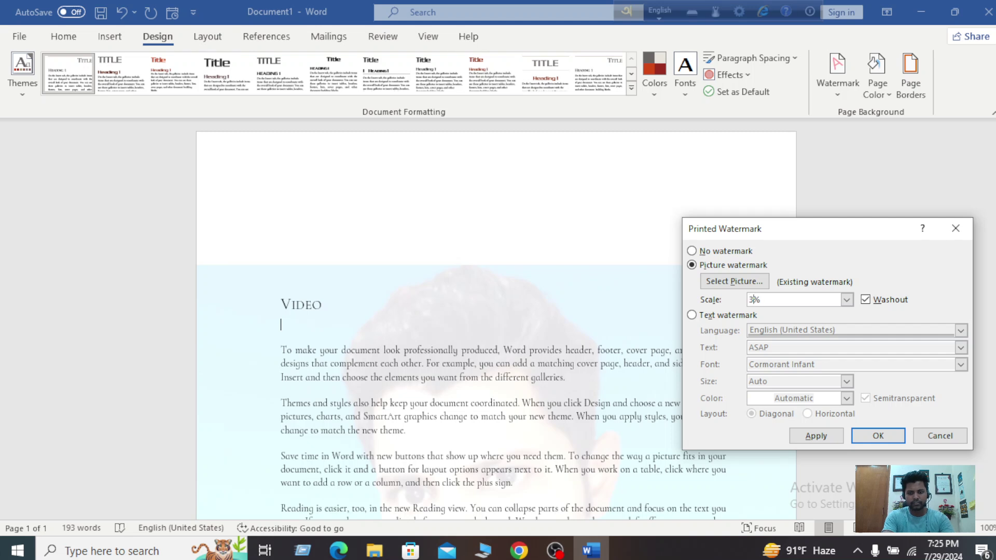
left_click(809, 440)
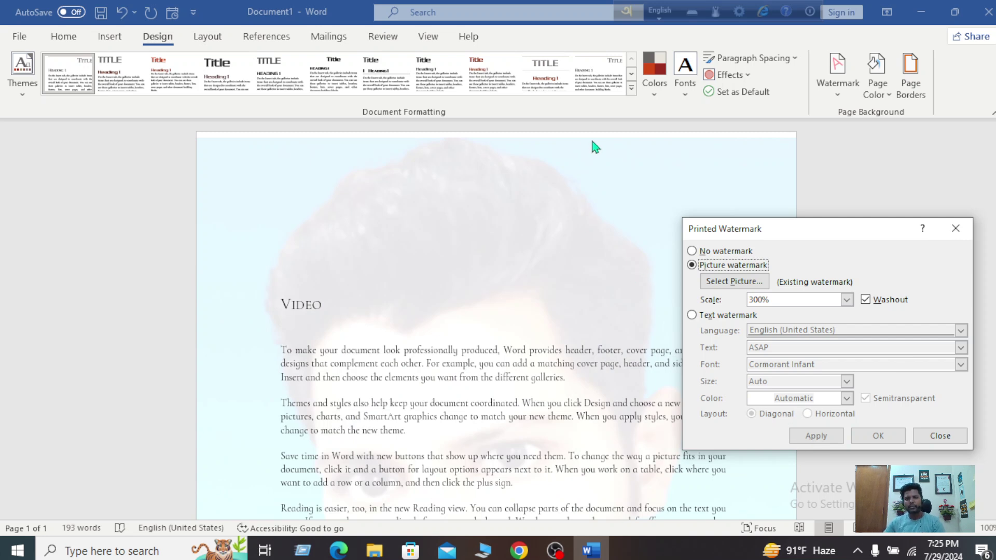
- Change the watermark scale to 320%, apply it and close the dialog
left_click(759, 300)
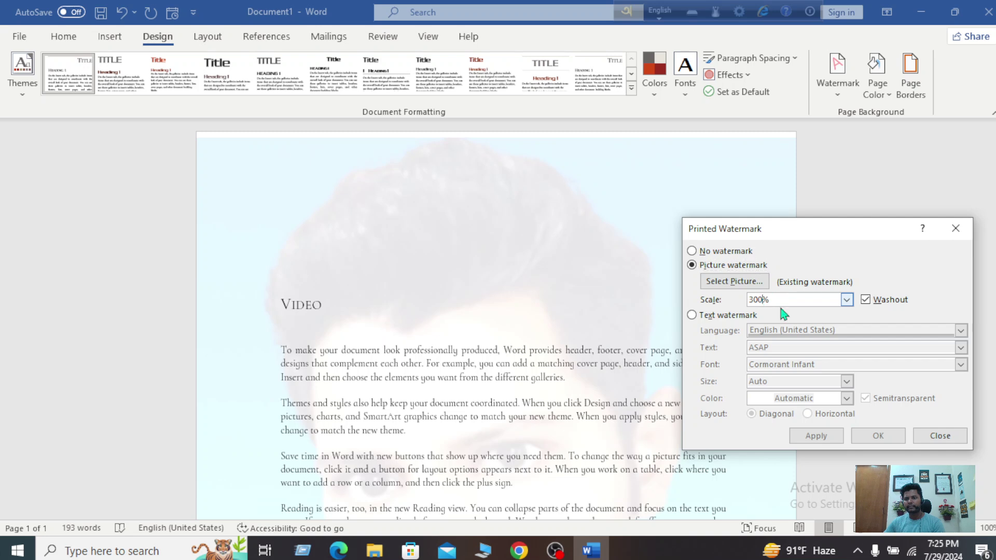
key("BackSpace")
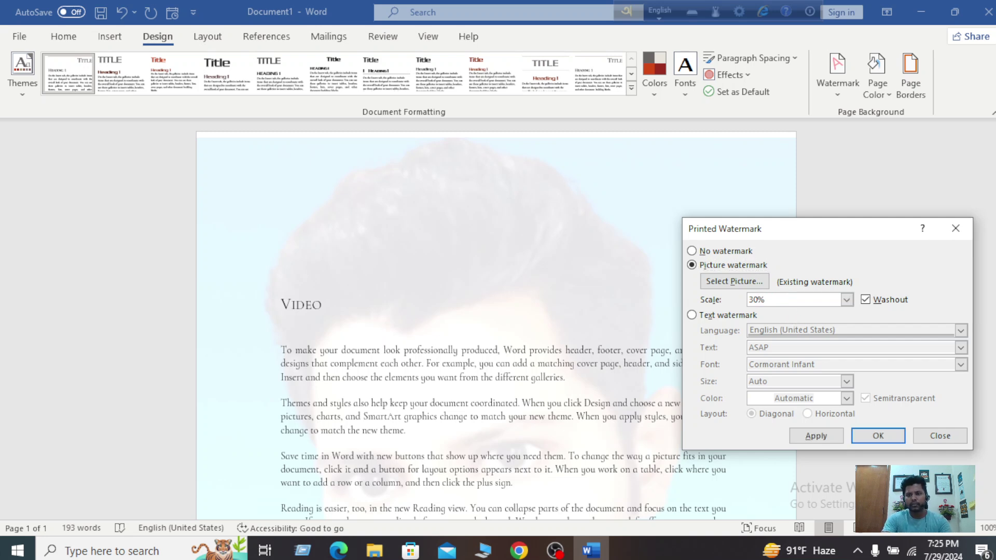
type("20")
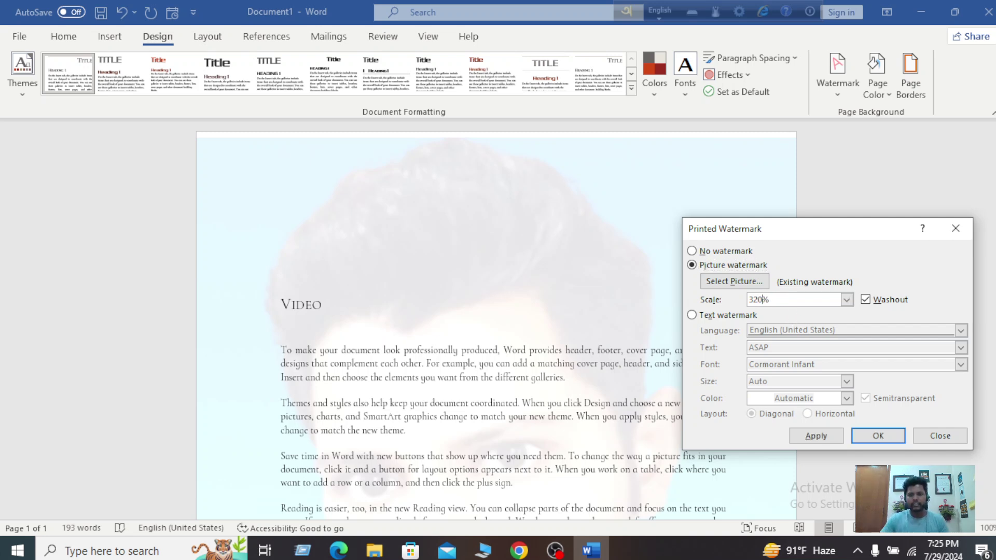
left_click(820, 438)
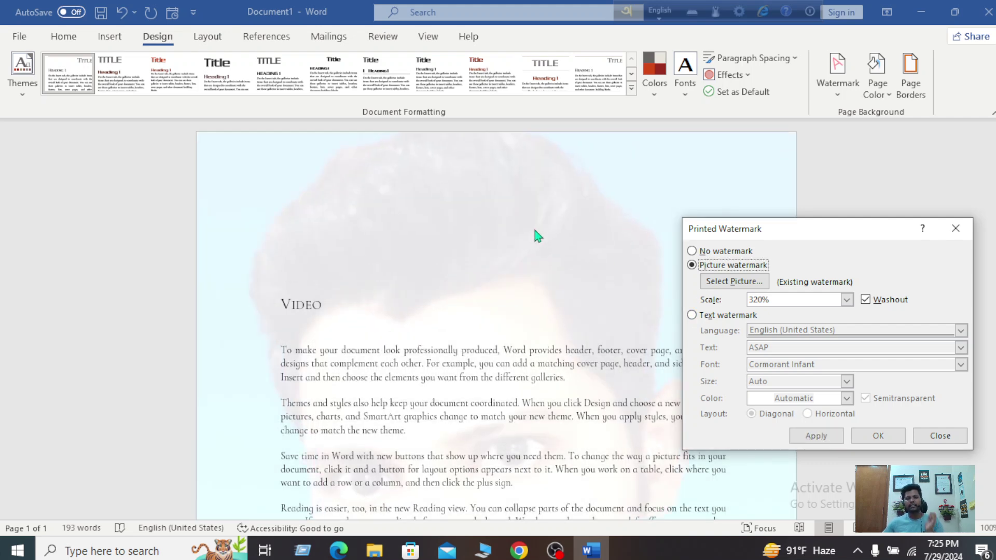
left_click(955, 229)
scroll(687, 397, "down", 3)
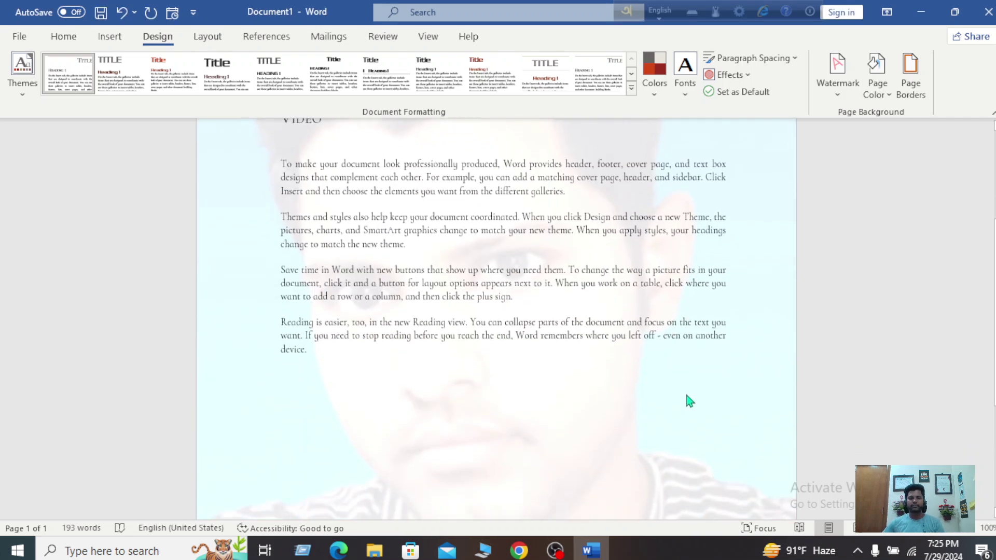
scroll(687, 398, "down", 4)
scroll(689, 399, "up", 6)
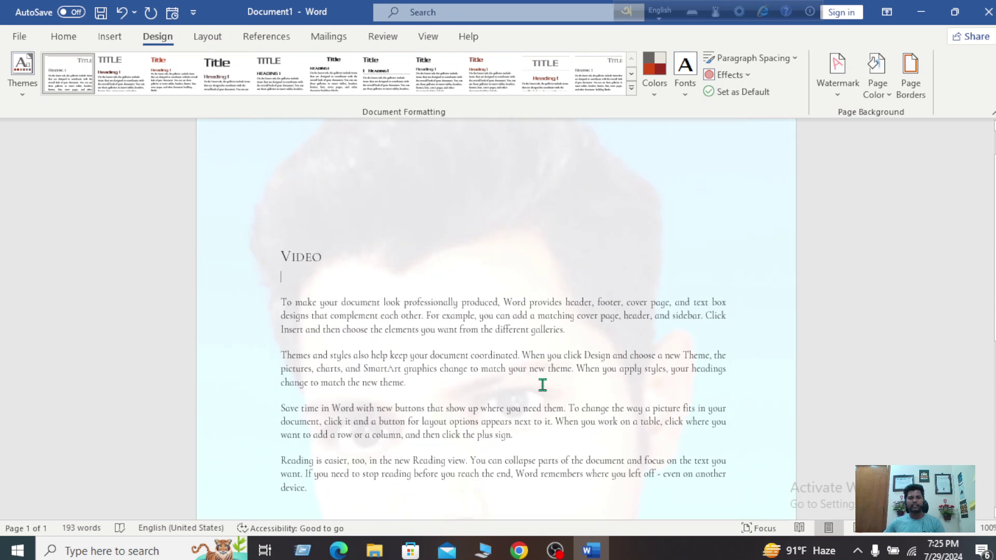
- Select the four body paragraphs and open the font size list, then cancel without changing anything
left_click_drag(276, 299, 440, 487)
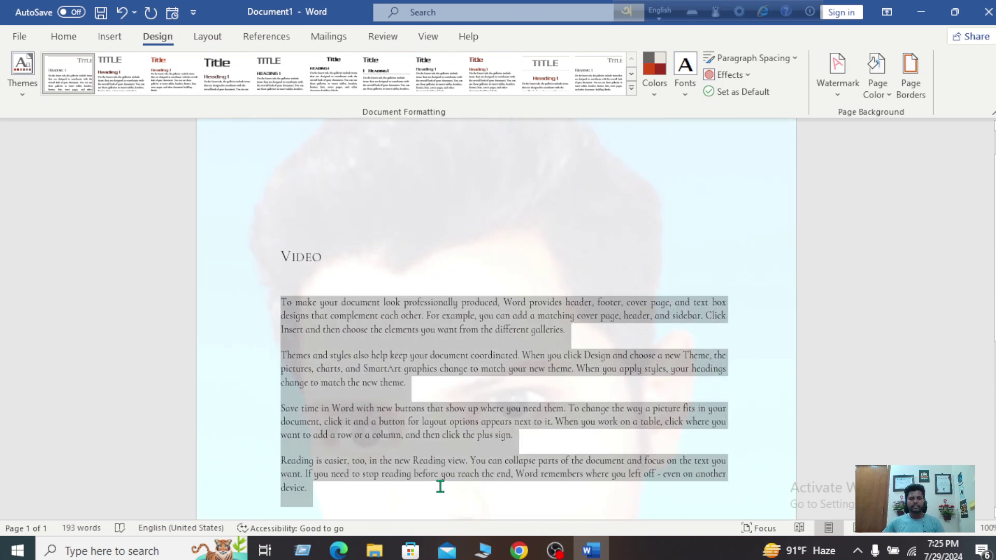
left_click(77, 40)
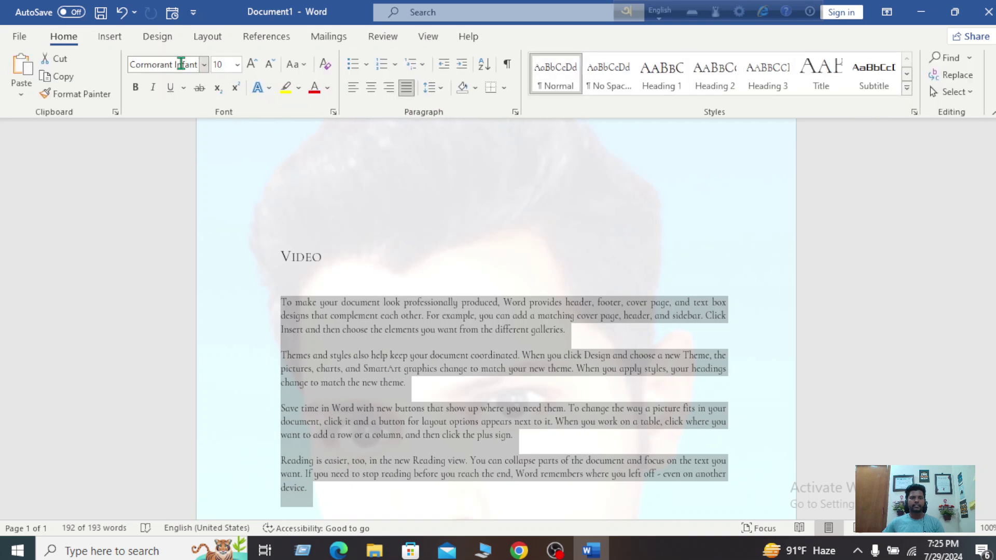
left_click(237, 65)
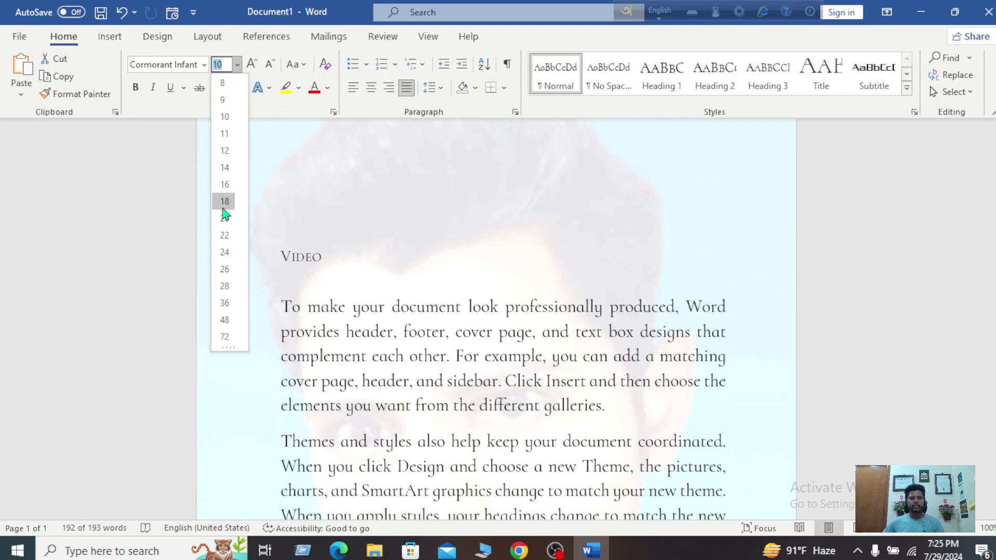
key("Escape")
key("ctrl+z")
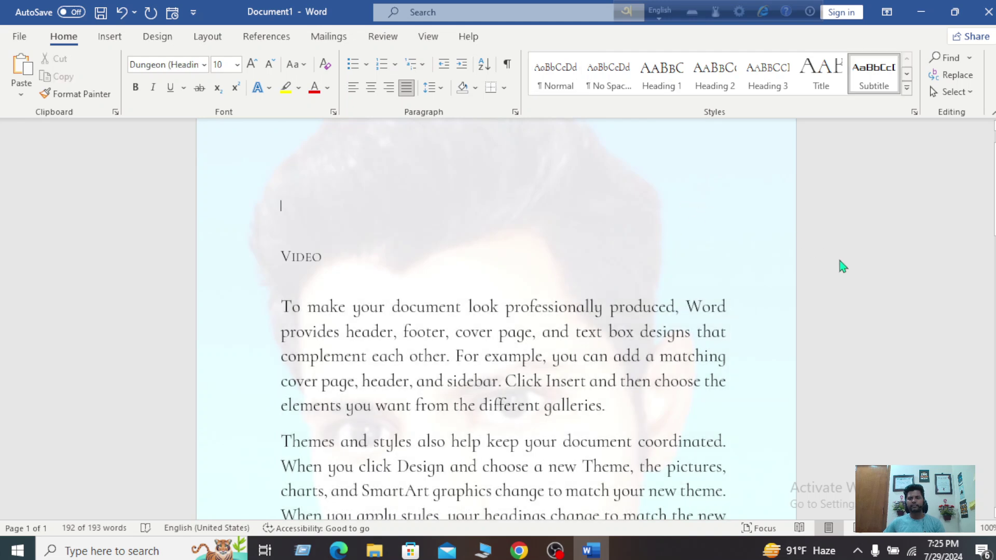
scroll(856, 273, "down", 3)
scroll(856, 274, "up", 3)
scroll(858, 275, "down", 4)
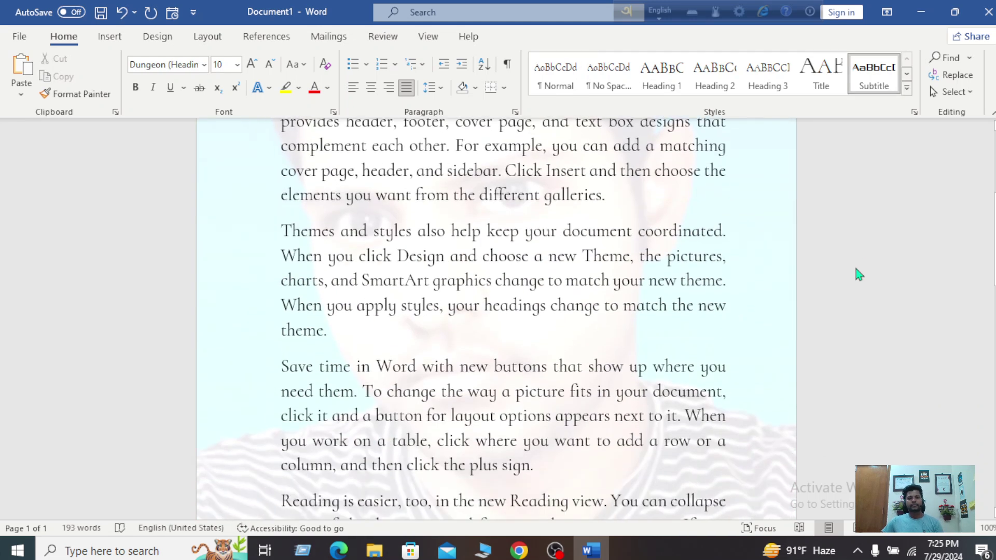
scroll(859, 274, "up", 4)
- Set the VIDEO heading's font size to 26 pt
left_click_drag(314, 307, 261, 307)
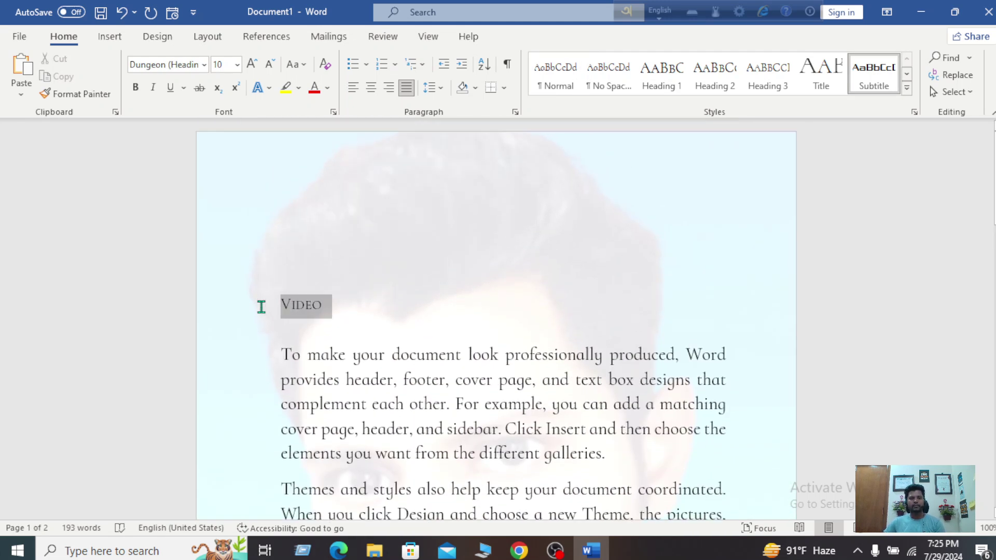
left_click(237, 64)
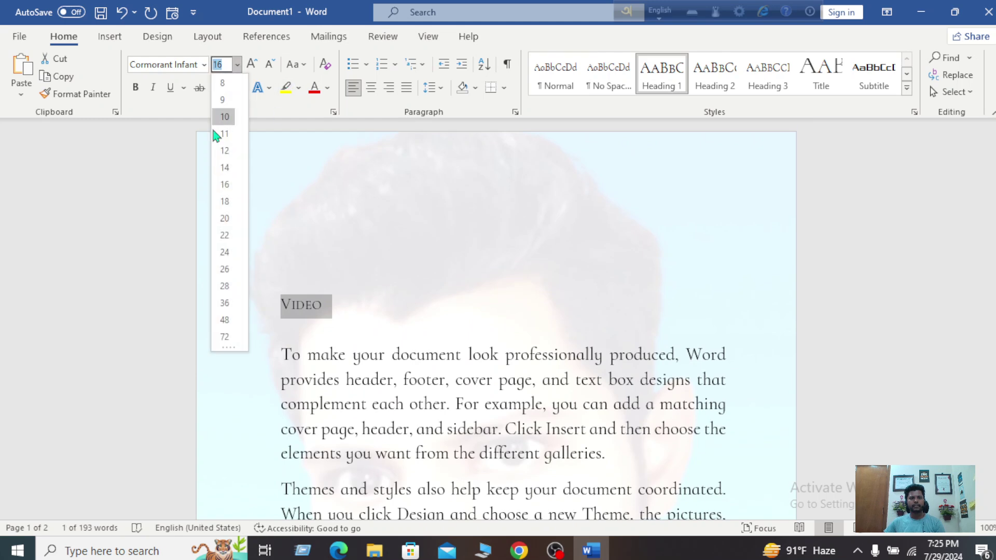
left_click(221, 280)
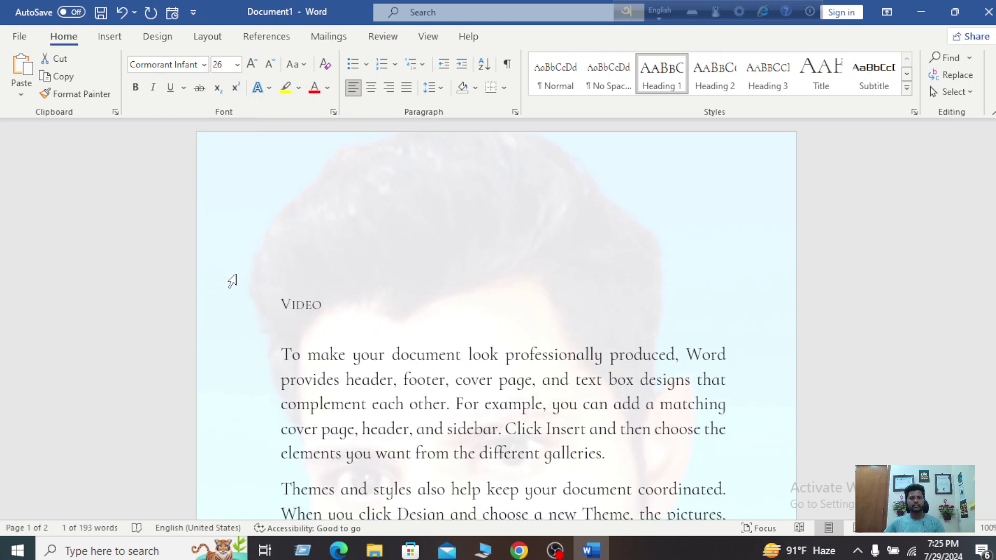
left_click(807, 302)
scroll(565, 351, "down", 3)
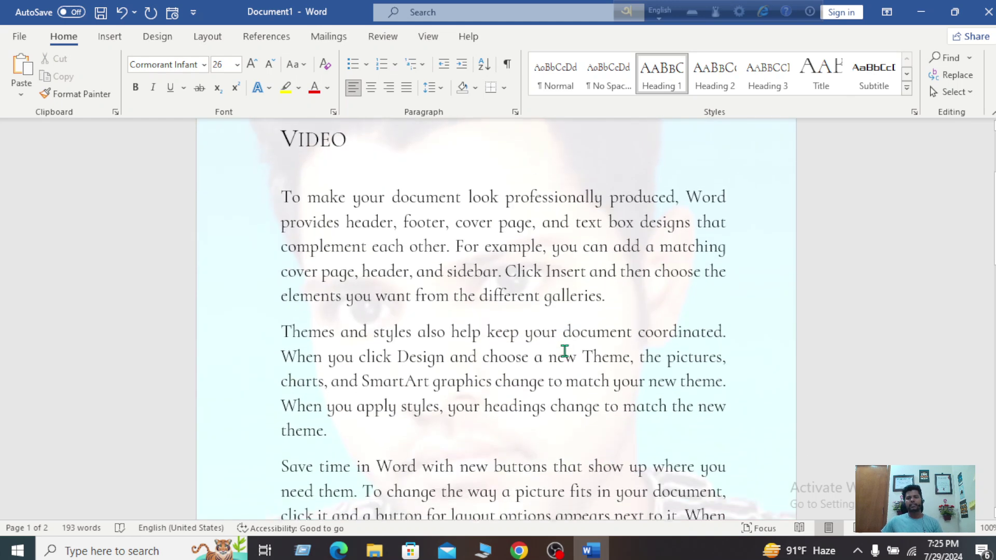
- Check the custom watermark settings on the Design tab and close them unchanged
left_click(156, 37)
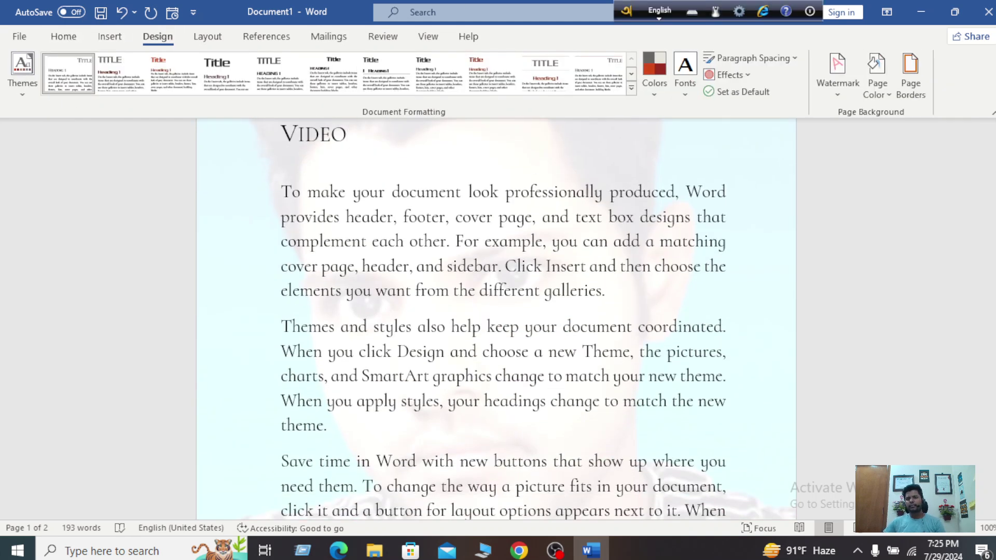
left_click(845, 98)
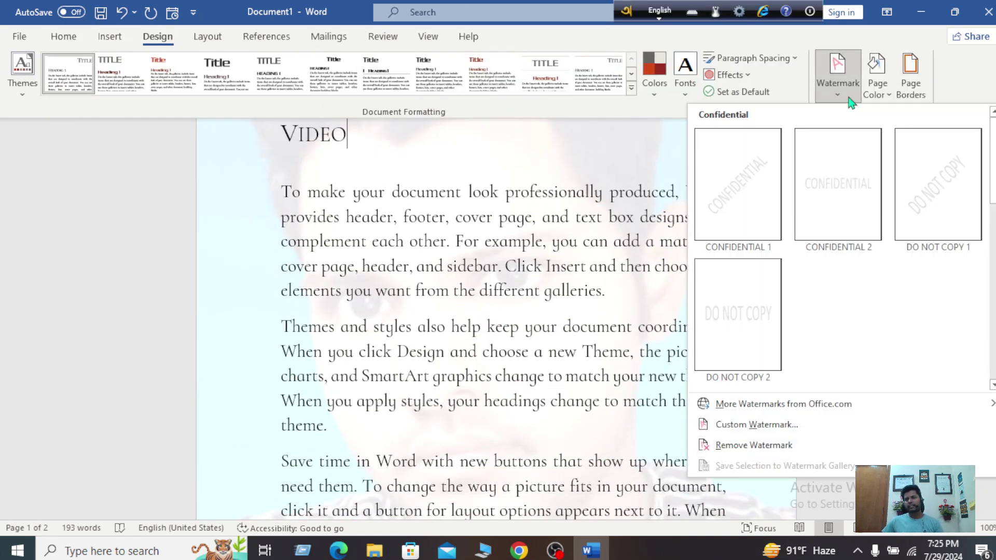
left_click(758, 425)
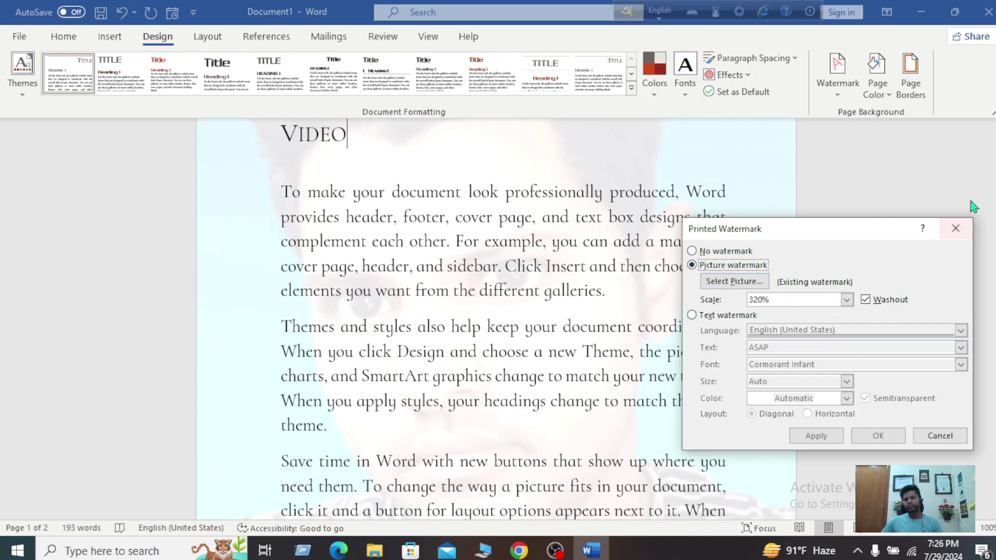
left_click(955, 229)
- Remove the picture watermark from the page
left_click(876, 78)
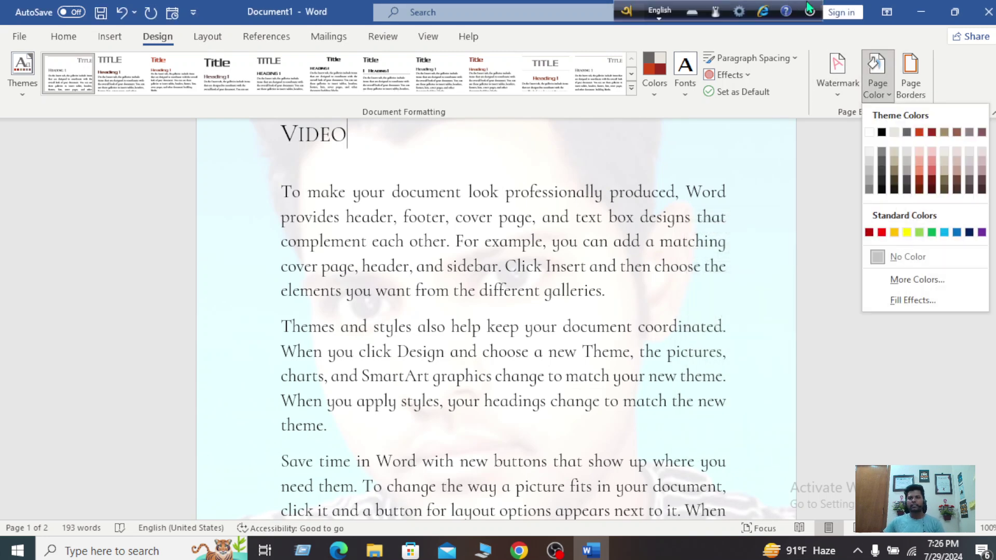
left_click(850, 78)
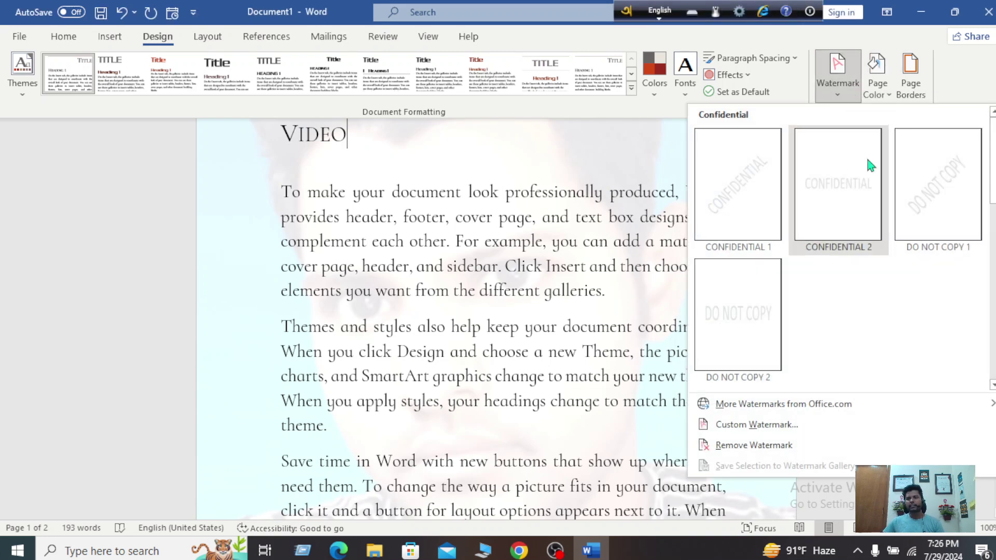
left_click(769, 439)
- Give the page a blue background from the Page Color choices
left_click(883, 96)
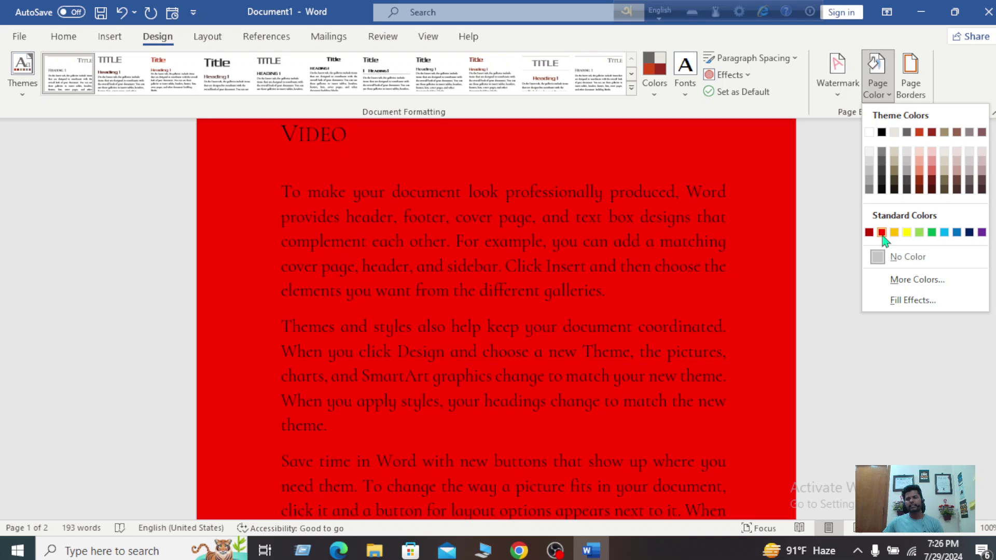
key("Escape")
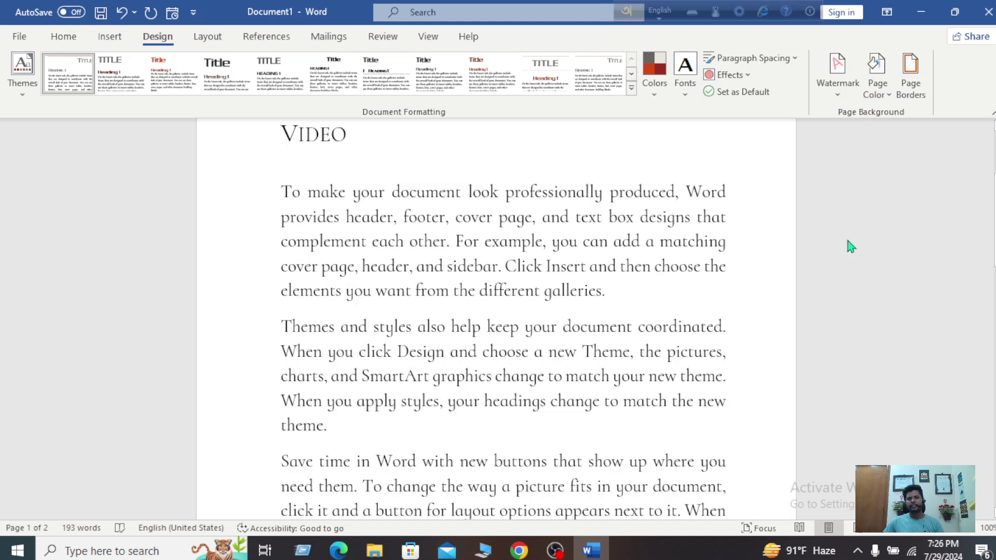
scroll(679, 249, "up", 1)
scroll(687, 240, "down", 1)
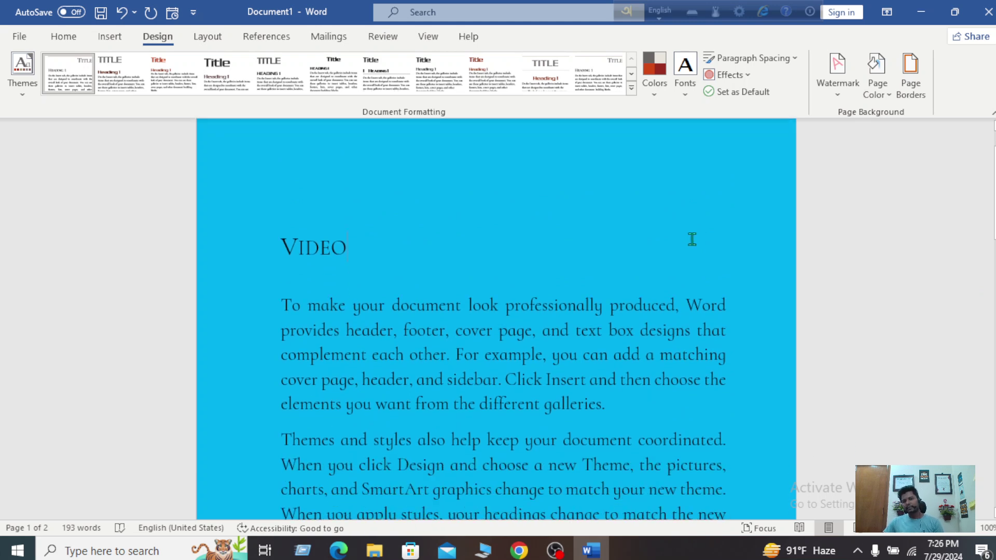
scroll(692, 239, "up", 1)
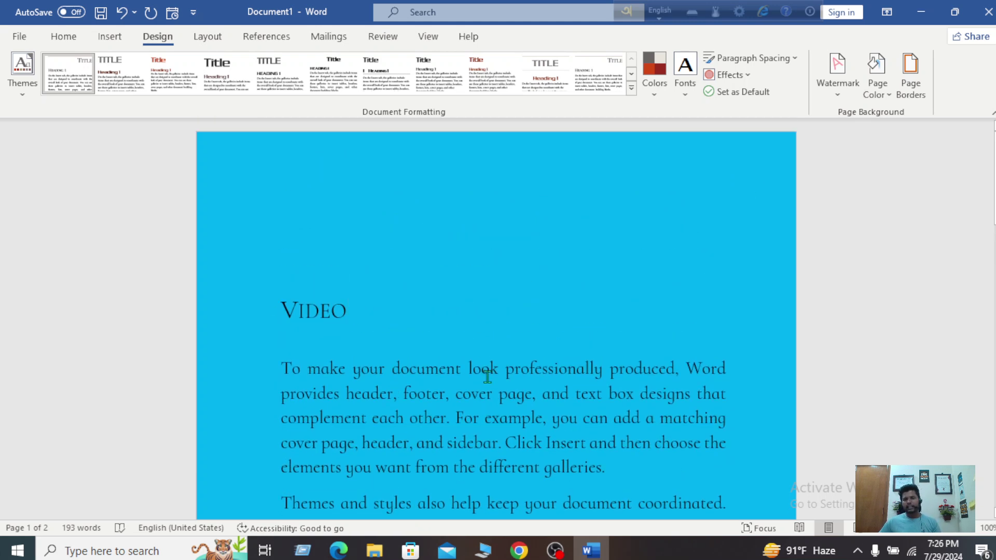
- In Page Borders, choose the star art border from the Art list
left_click(915, 86)
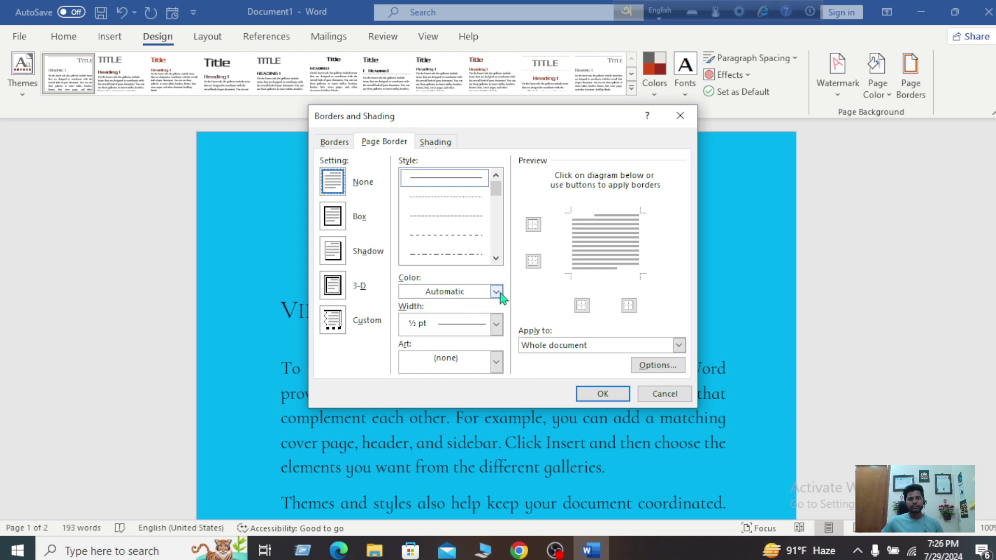
left_click(495, 362)
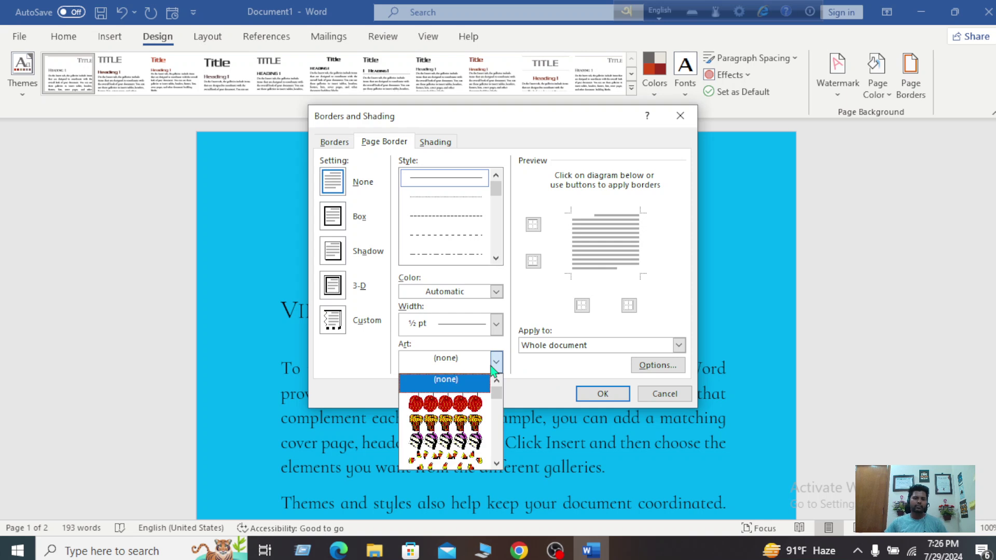
scroll(473, 405, "down", 10)
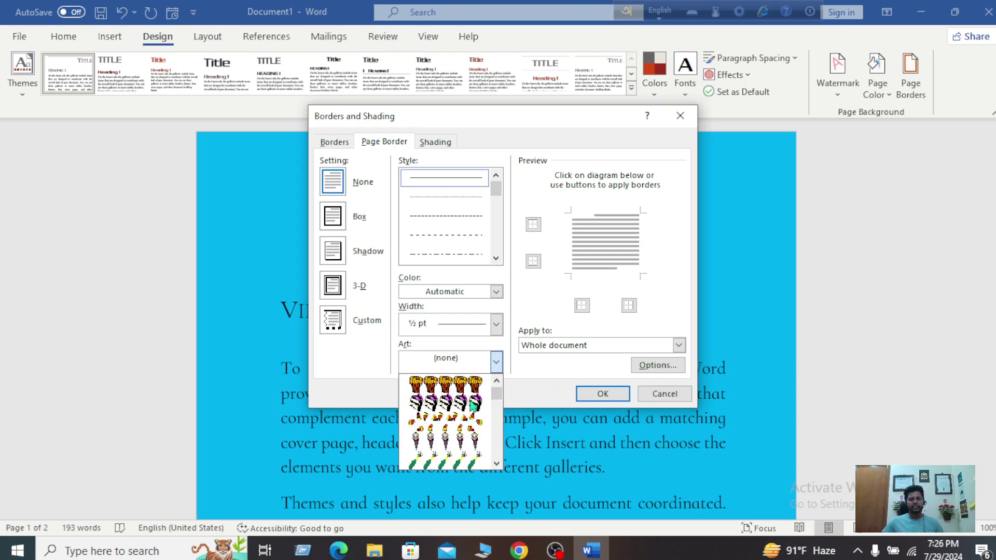
scroll(473, 405, "down", 5)
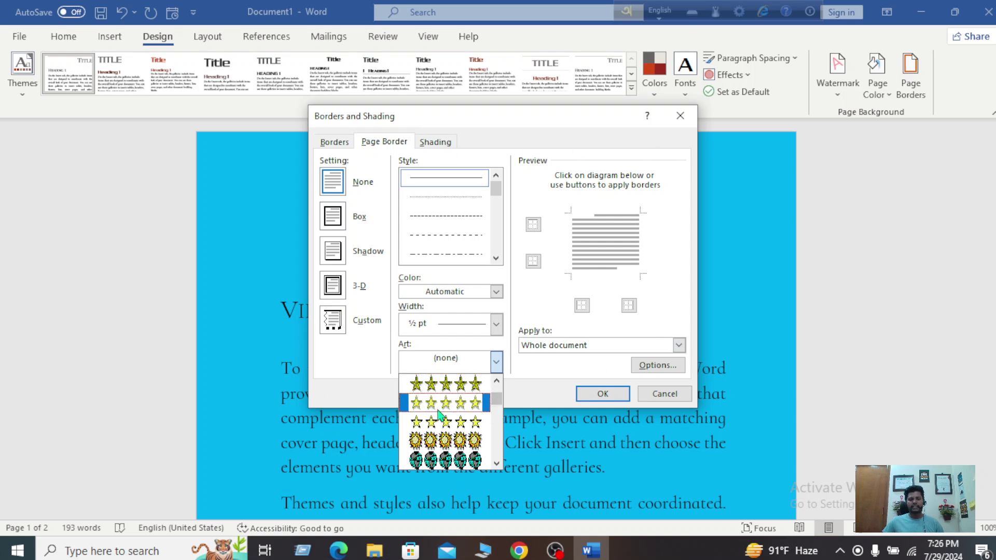
left_click(477, 407)
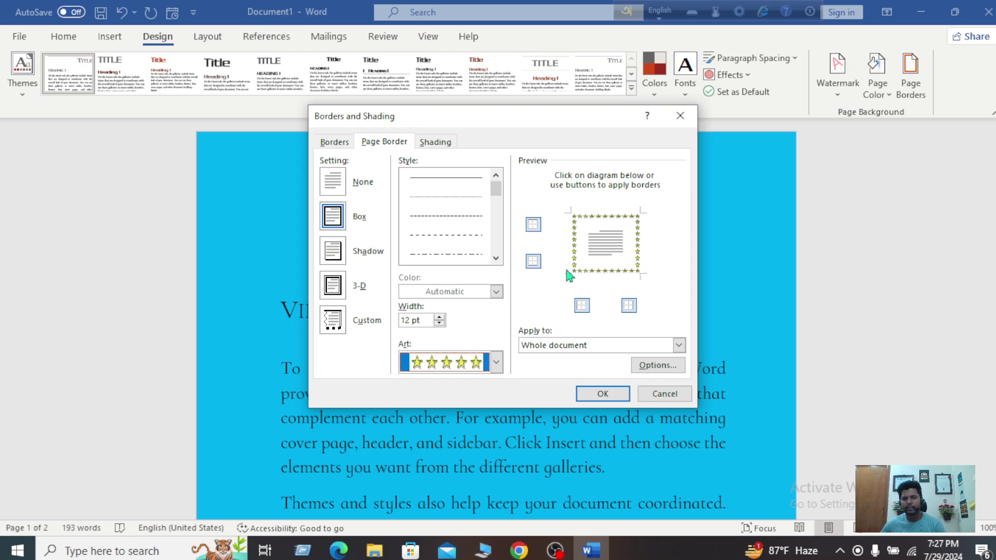
- Set the star border width to 5 pt
left_click(439, 317)
left_click(439, 317)
left_click(439, 317)
left_click(438, 317)
left_click(438, 317)
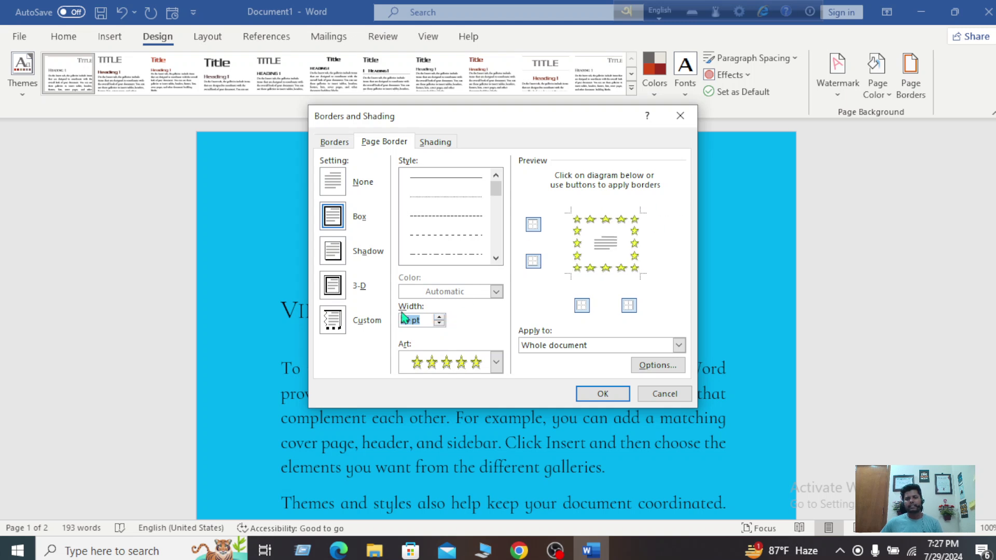
left_click(439, 323)
left_click(439, 323)
left_click(440, 323)
left_click(439, 323)
left_click(440, 323)
left_click(439, 323)
left_click(439, 323)
left_click(440, 323)
left_click(440, 323)
left_click(439, 323)
left_click(440, 323)
left_click(439, 324)
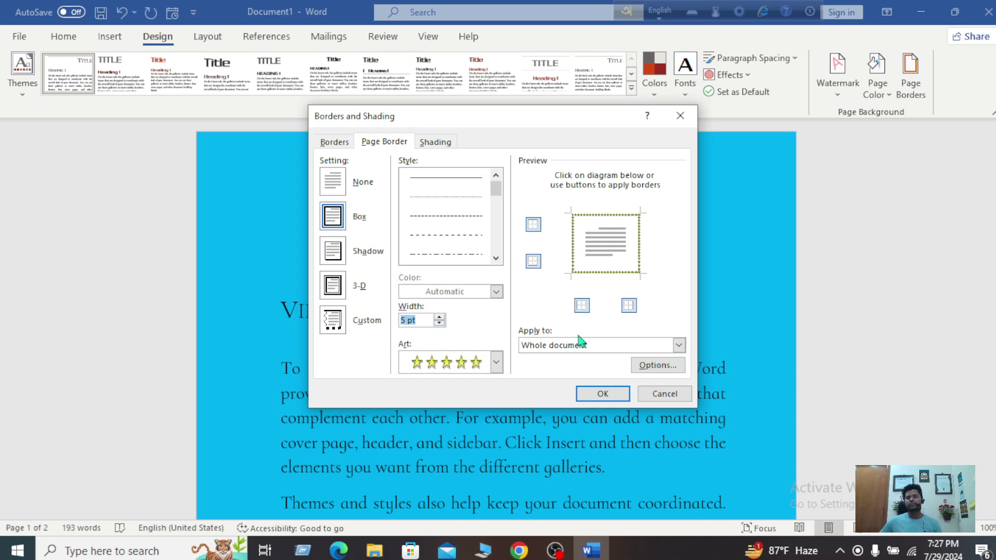
- Keep the border applied to the whole document and confirm it
left_click(678, 345)
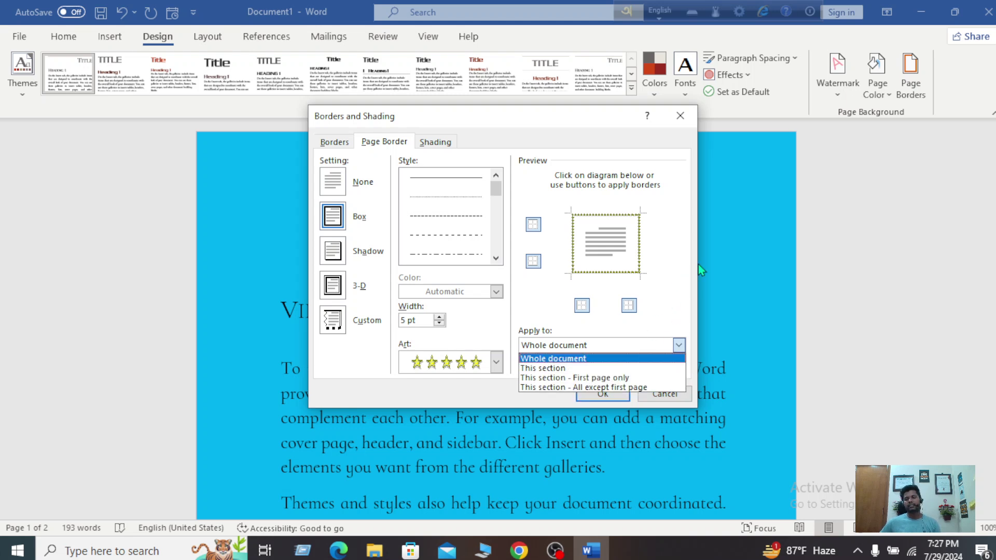
left_click(564, 347)
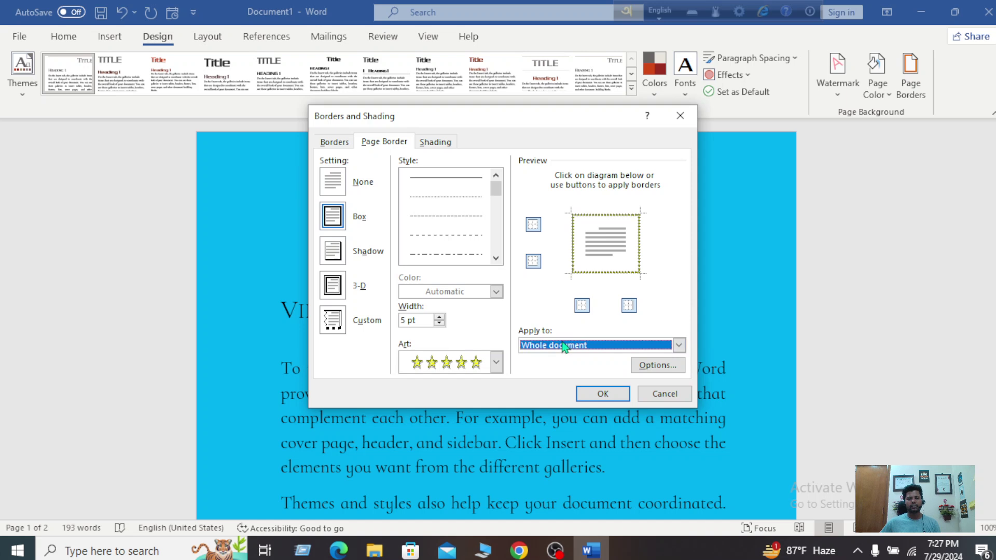
left_click(602, 394)
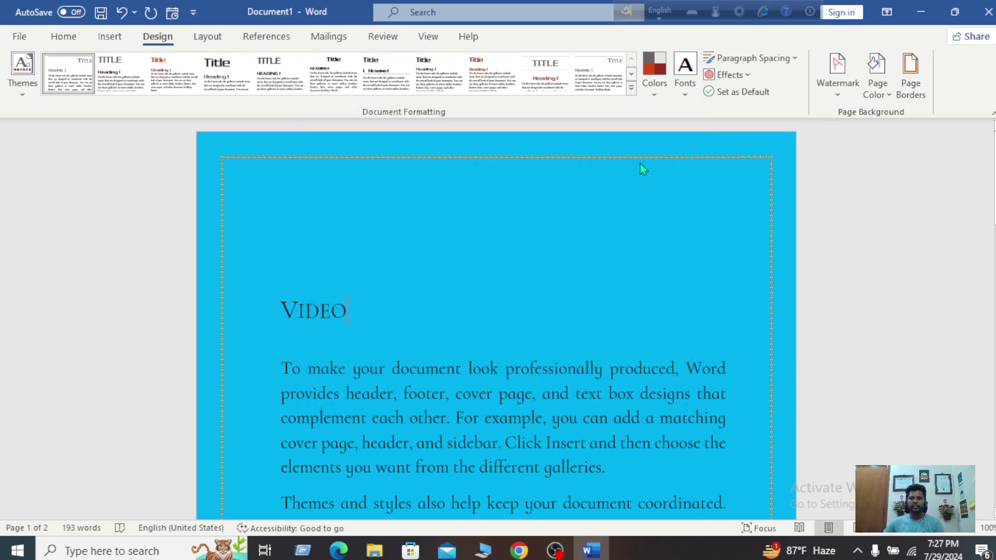
- Scroll through both star-bordered blue pages, then switch to the OBS Studio window
scroll(402, 316, "down", 10)
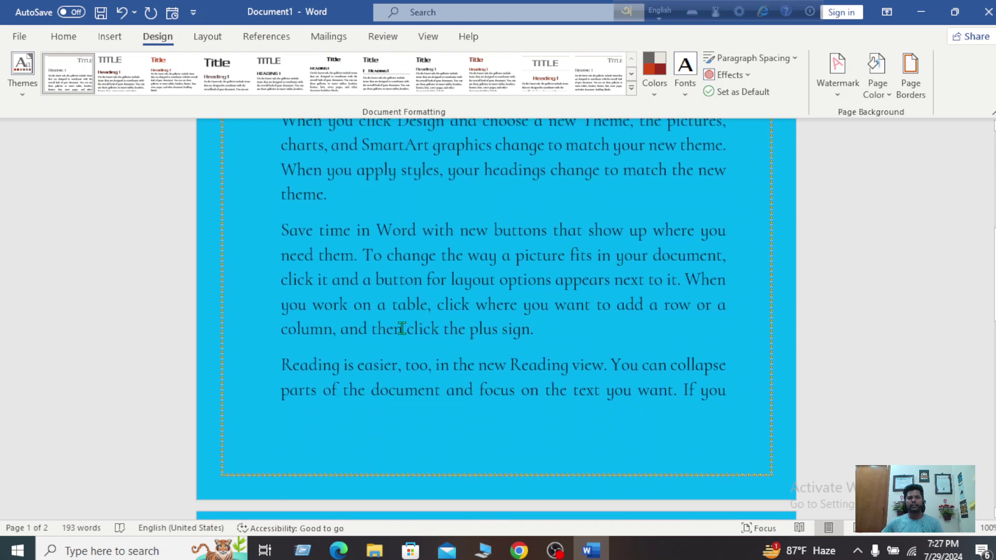
scroll(402, 327, "down", 10)
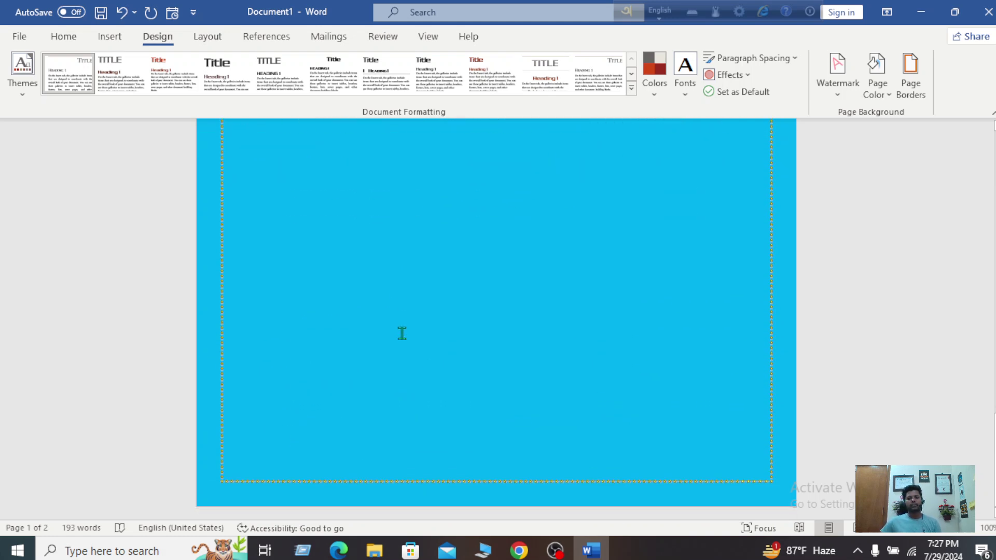
scroll(403, 339, "up", 10)
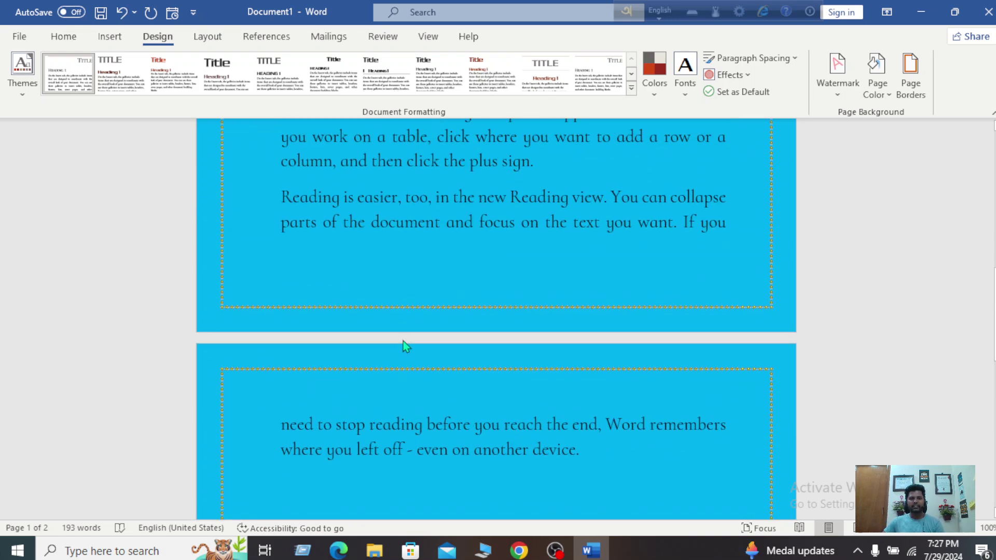
scroll(403, 341, "down", 3)
scroll(403, 341, "up", 6)
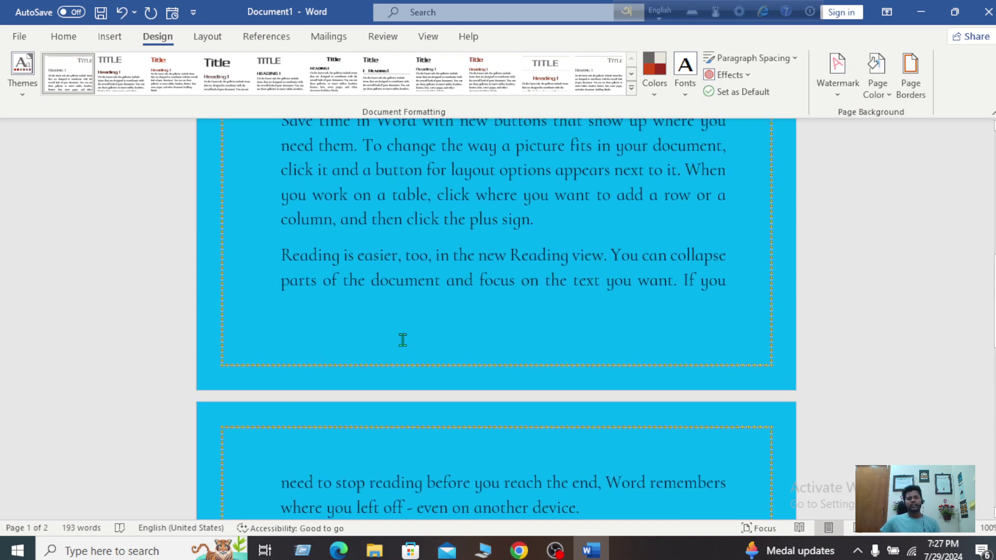
scroll(402, 340, "up", 7)
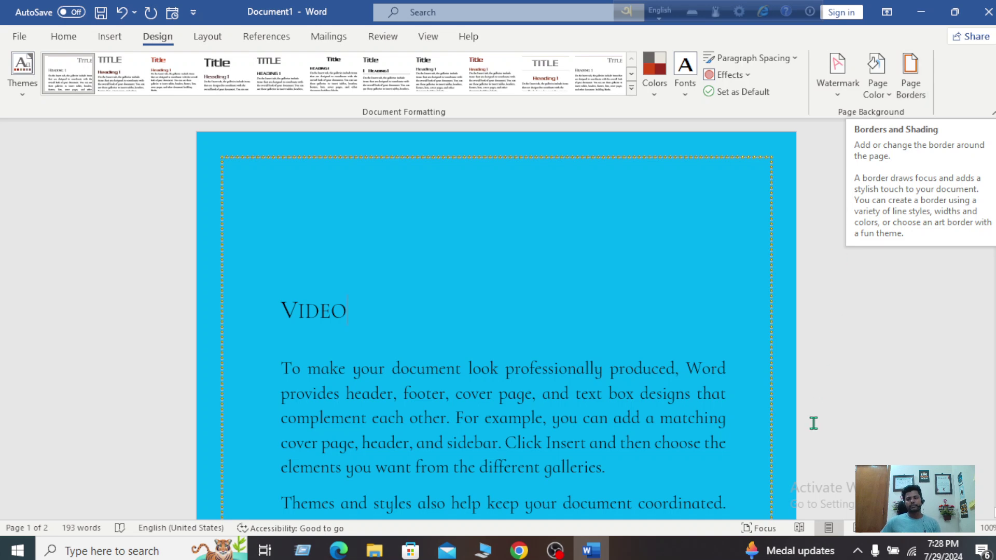
left_click(556, 551)
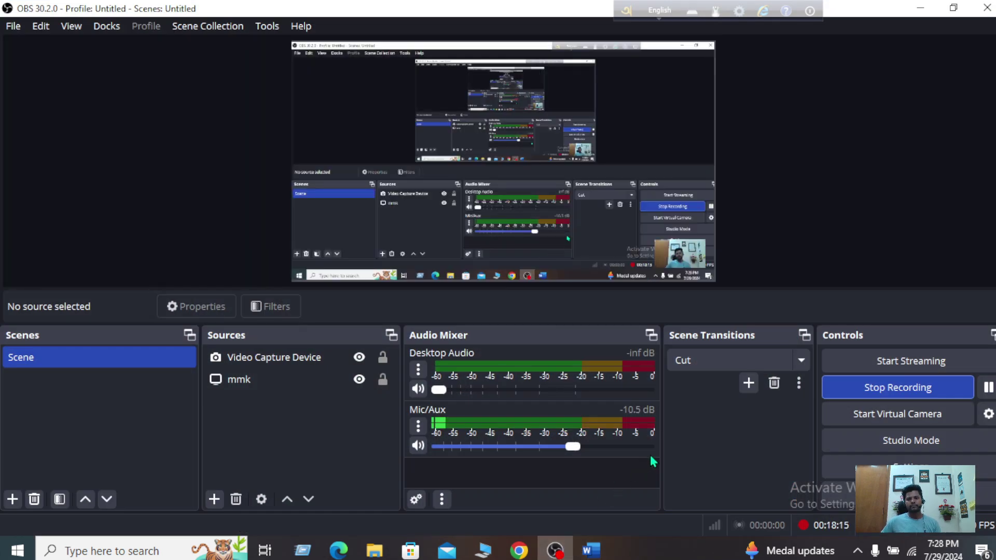